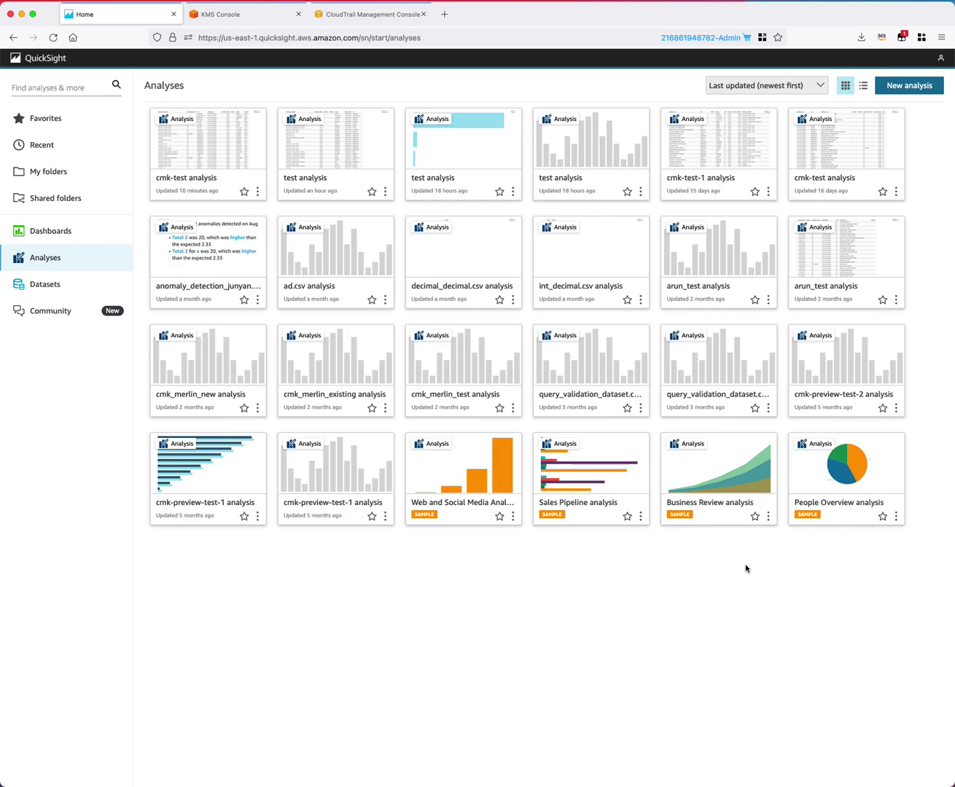
Step: Open the customer managed KMS key management page in the QuickSight account administration
{"action": "left_click", "coordinate": [939, 63]}
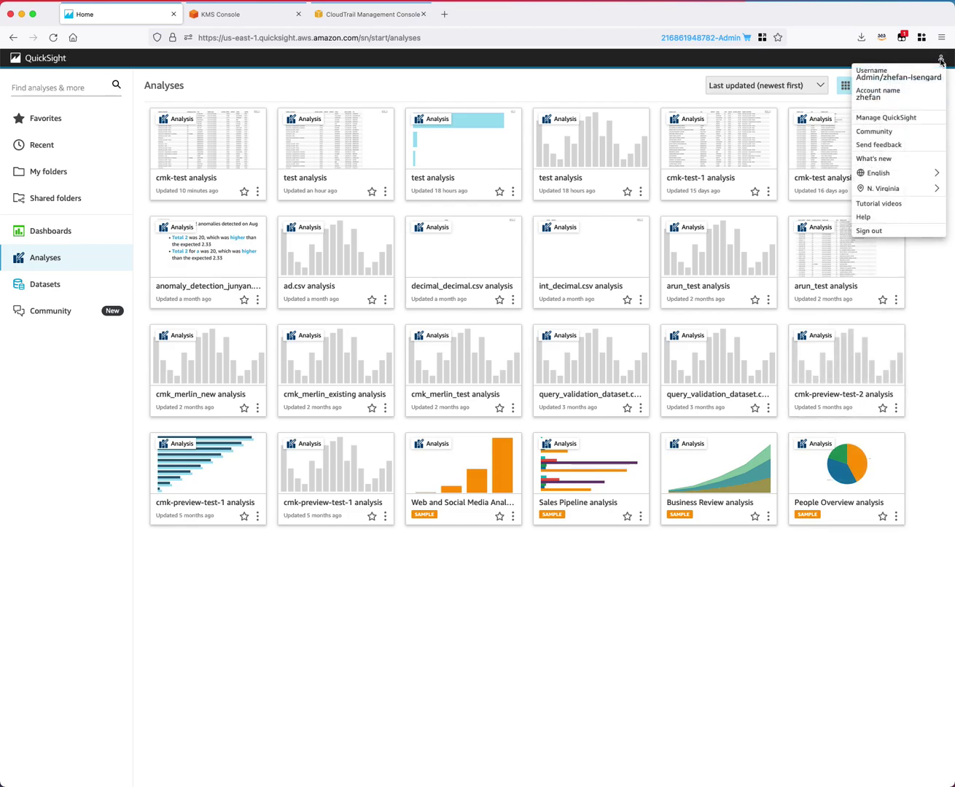
{"action": "left_click", "coordinate": [936, 122]}
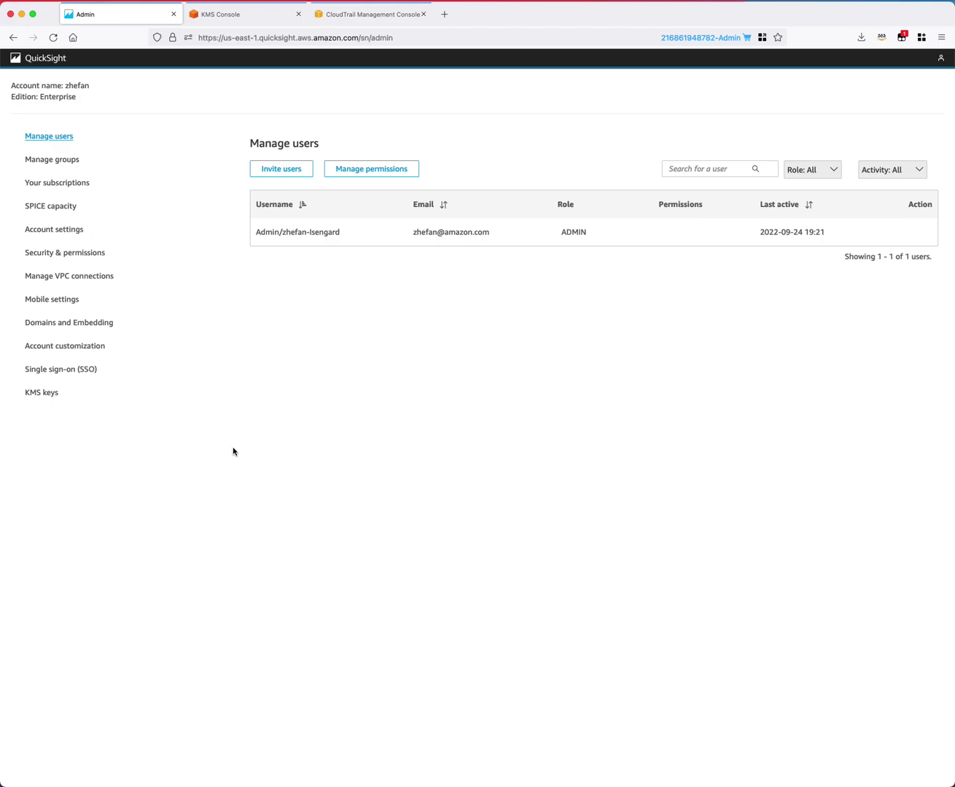
{"action": "left_click", "coordinate": [93, 400]}
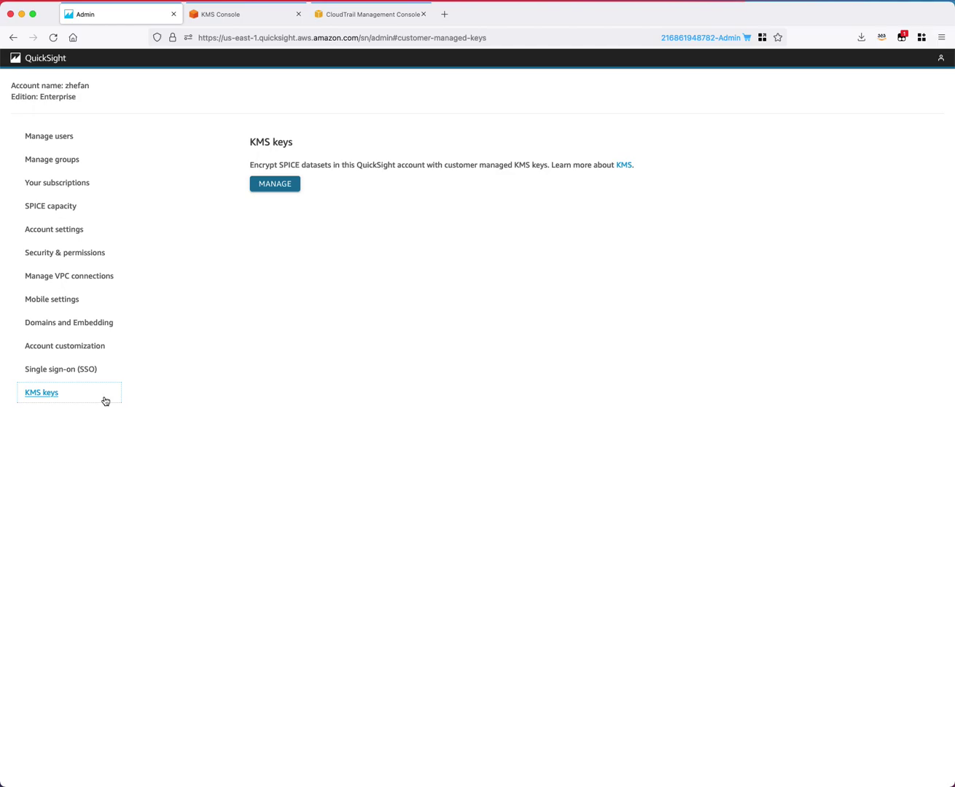
{"action": "left_click", "coordinate": [297, 189]}
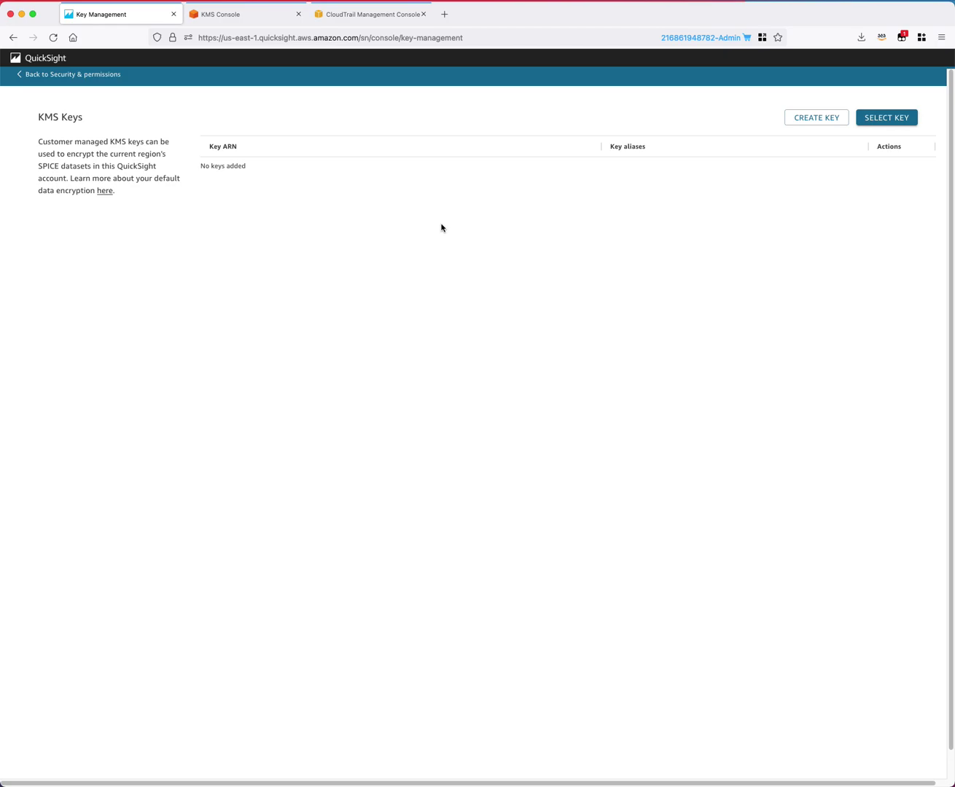
Step: Examine the KMS keys available for selection and the configuration page for creating a new key, leaving both without changes
{"action": "left_click", "coordinate": [914, 123]}
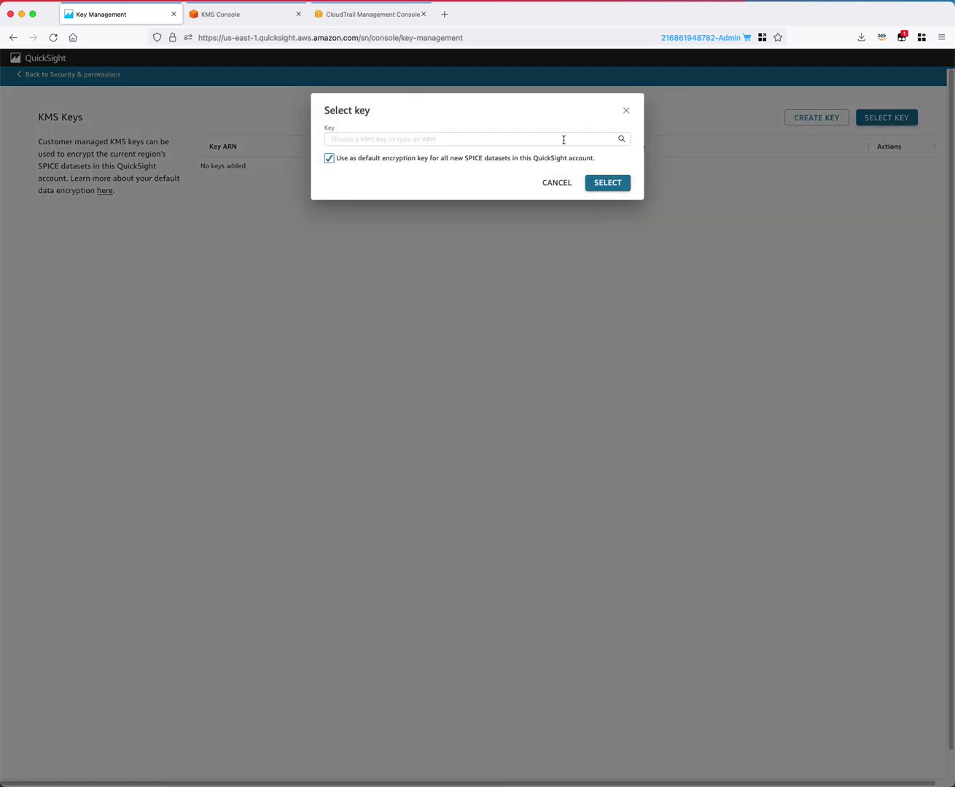
{"action": "left_click", "coordinate": [545, 137]}
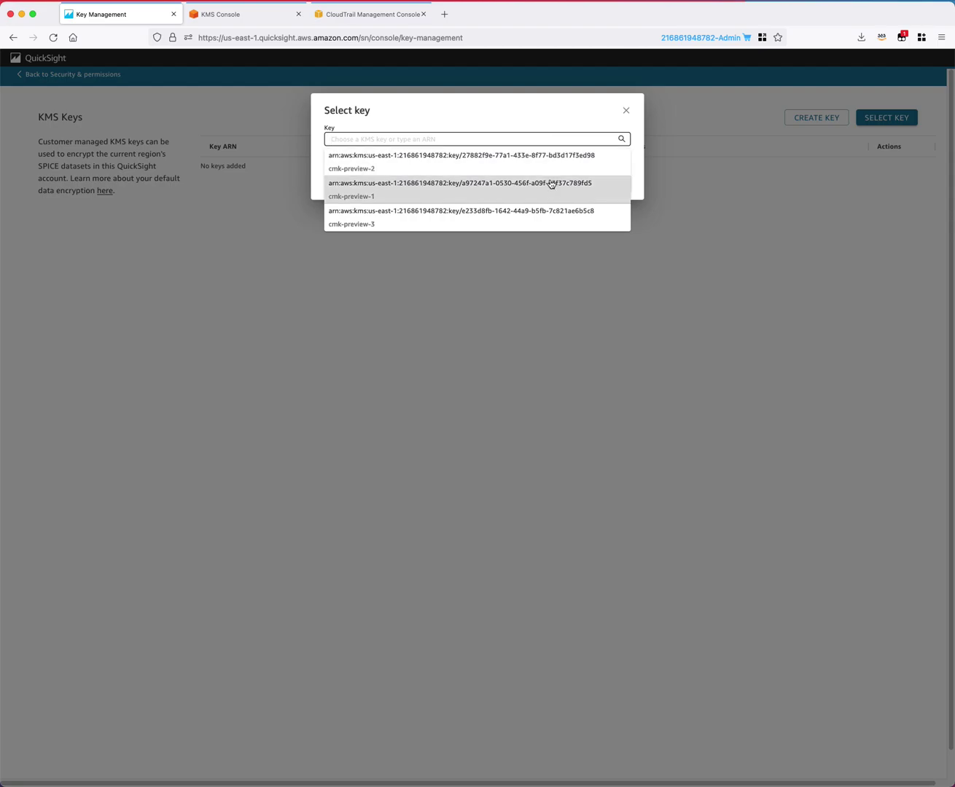
{"action": "left_click", "coordinate": [626, 110]}
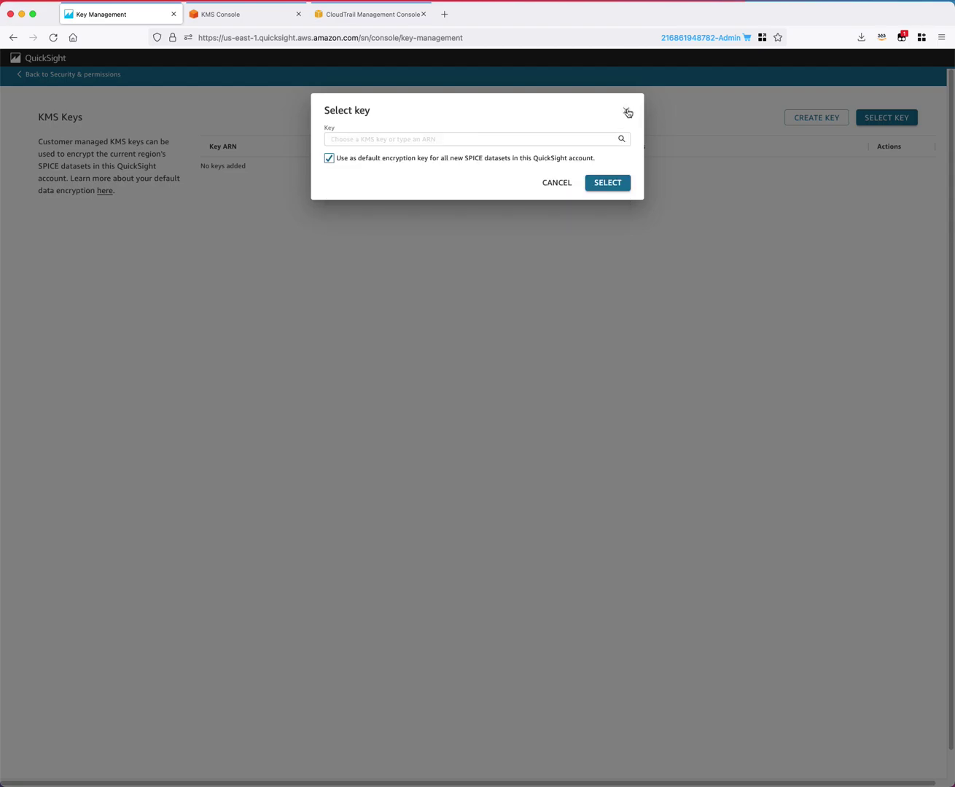
{"action": "left_click", "coordinate": [627, 110]}
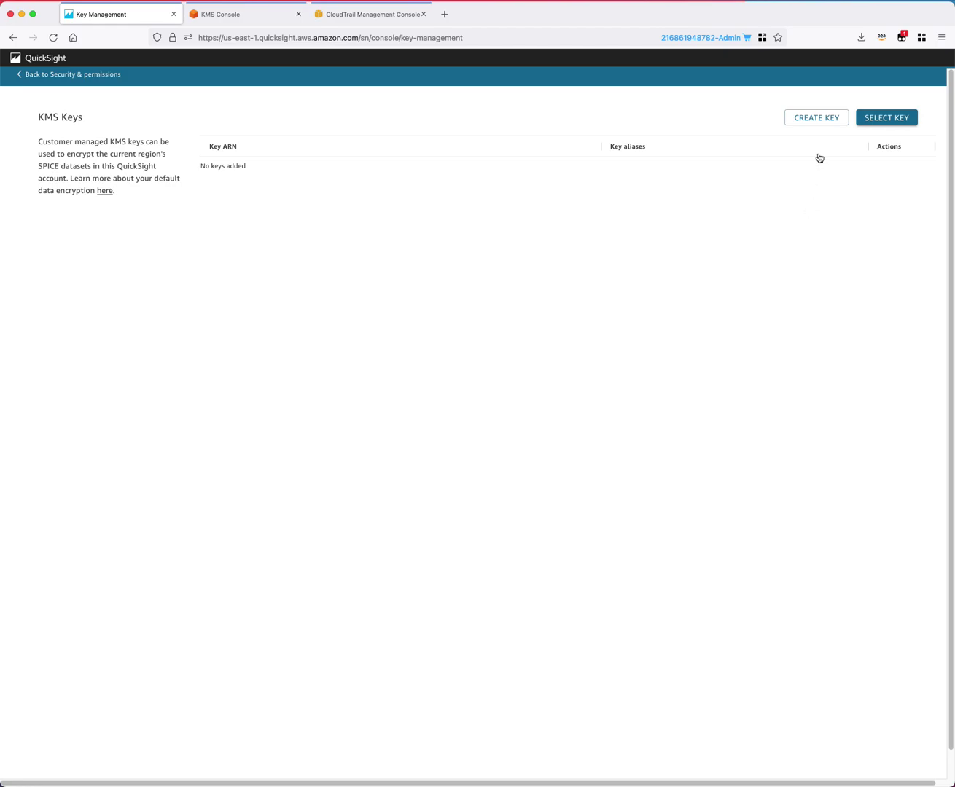
{"action": "left_click", "coordinate": [836, 122], "text": "super"}
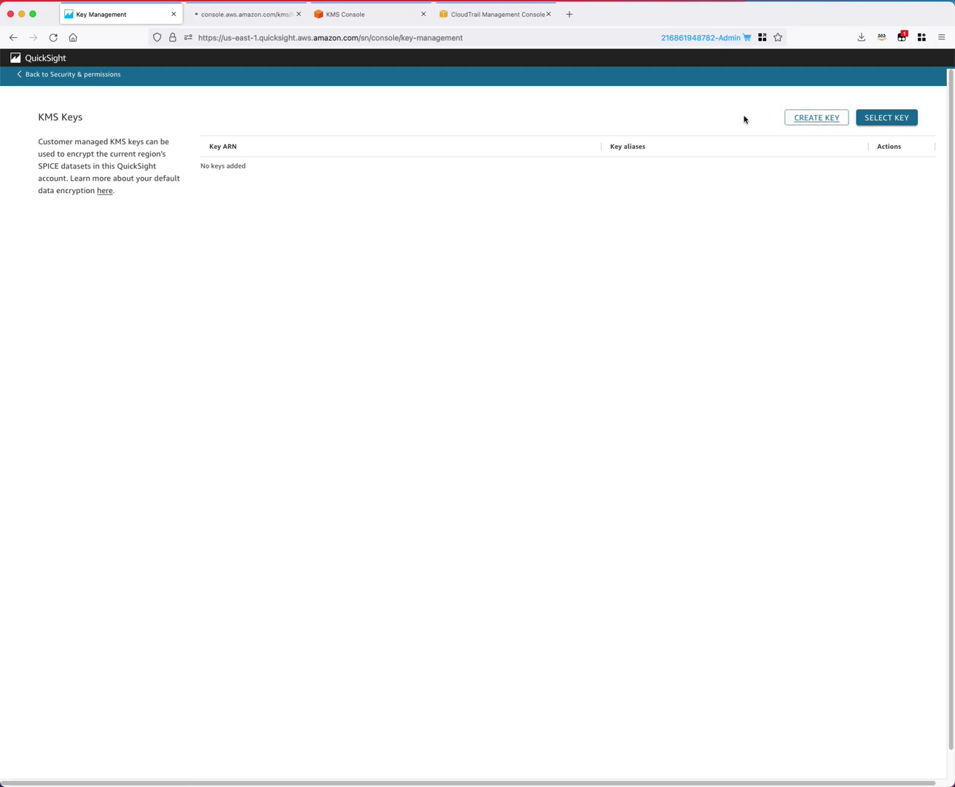
{"action": "left_click", "coordinate": [249, 20]}
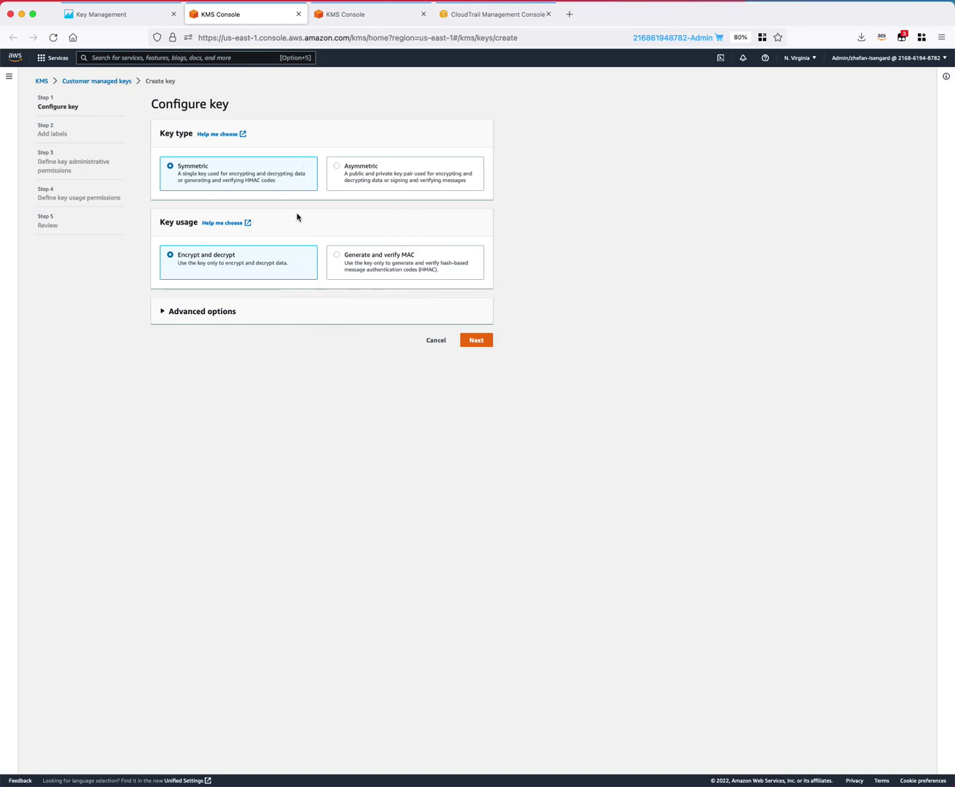
{"action": "left_click", "coordinate": [298, 14]}
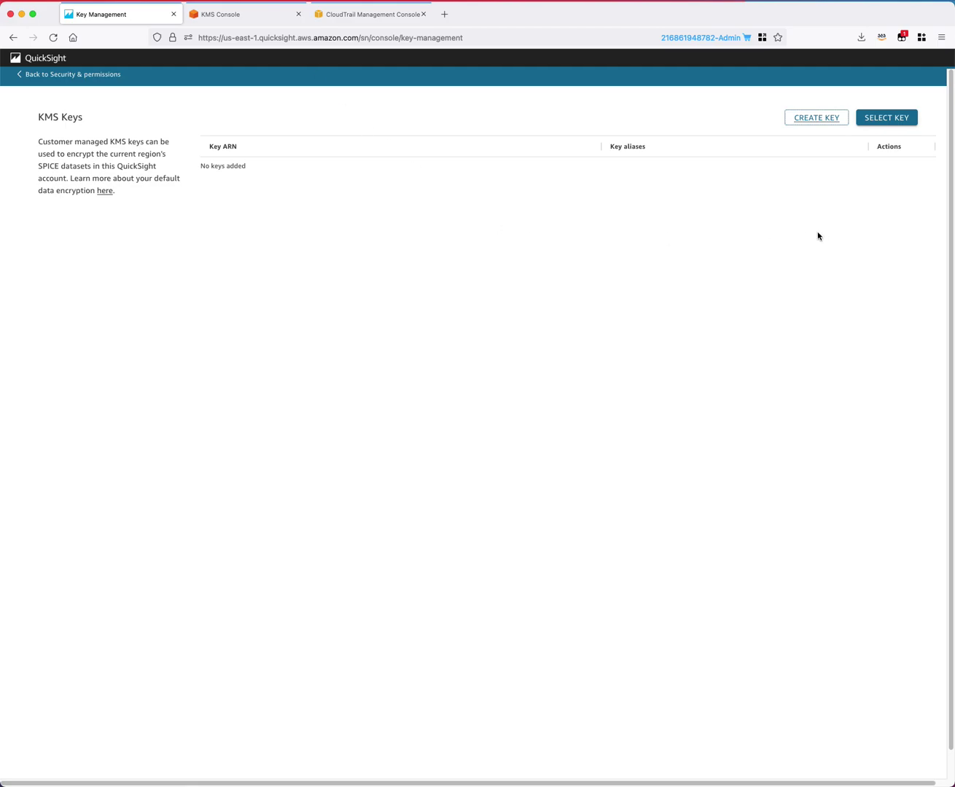
Step: Add the cmk-preview-1 key and keep it as the default encryption key for all new SPICE datasets
{"action": "left_click", "coordinate": [909, 123]}
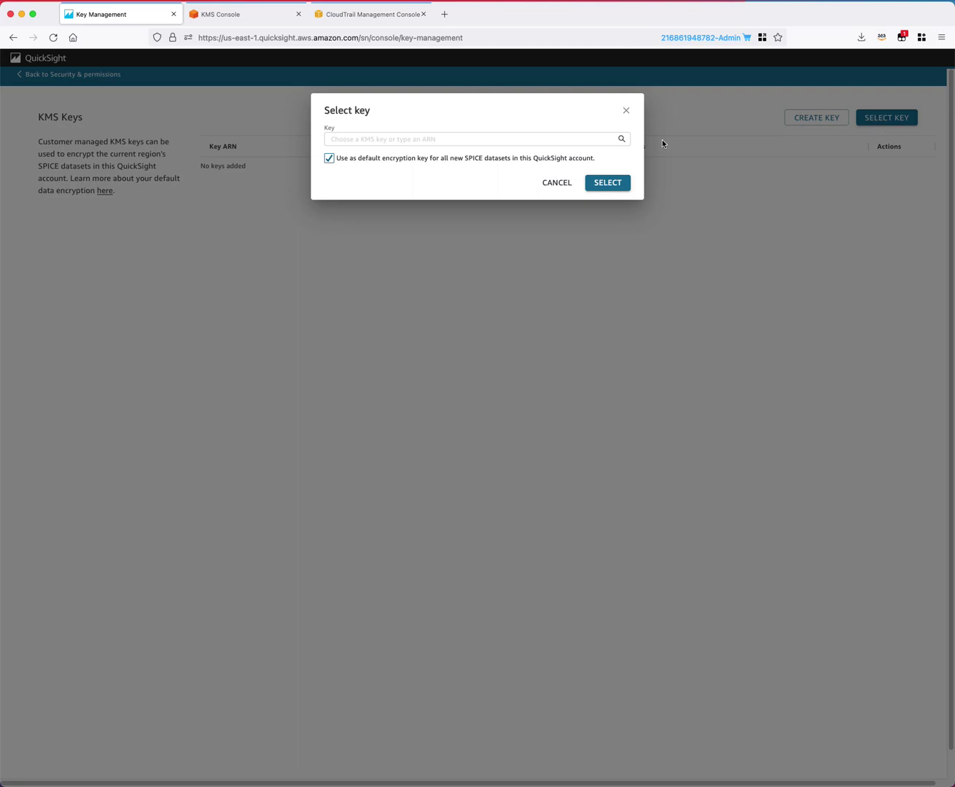
{"action": "left_click", "coordinate": [603, 140]}
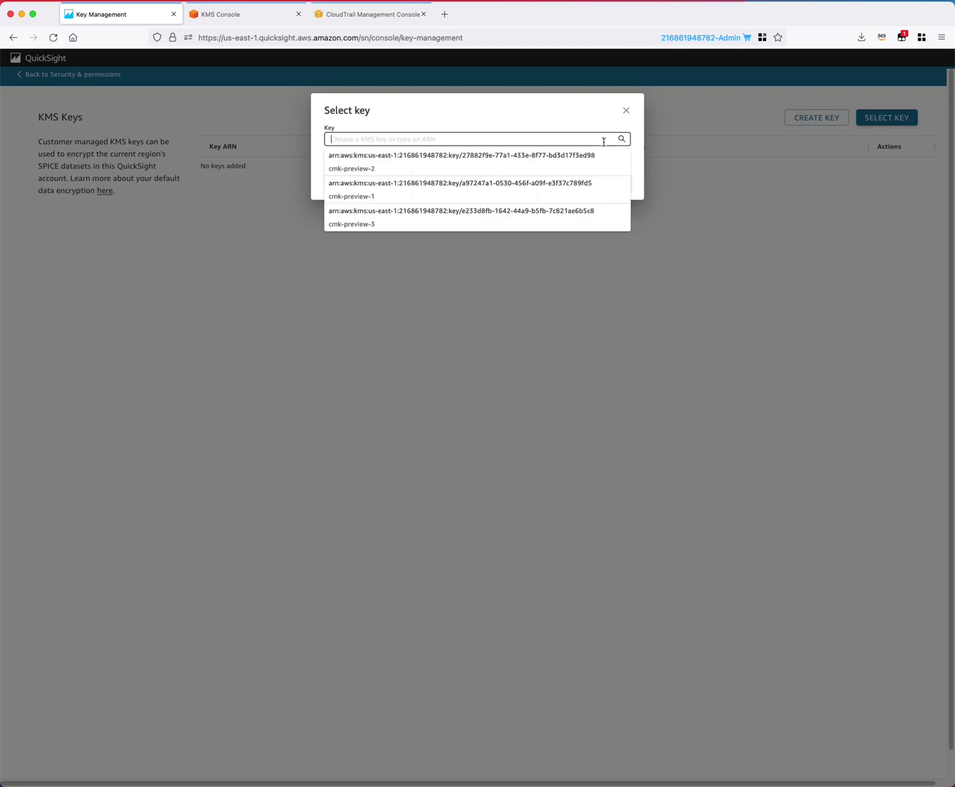
{"action": "left_click", "coordinate": [610, 189]}
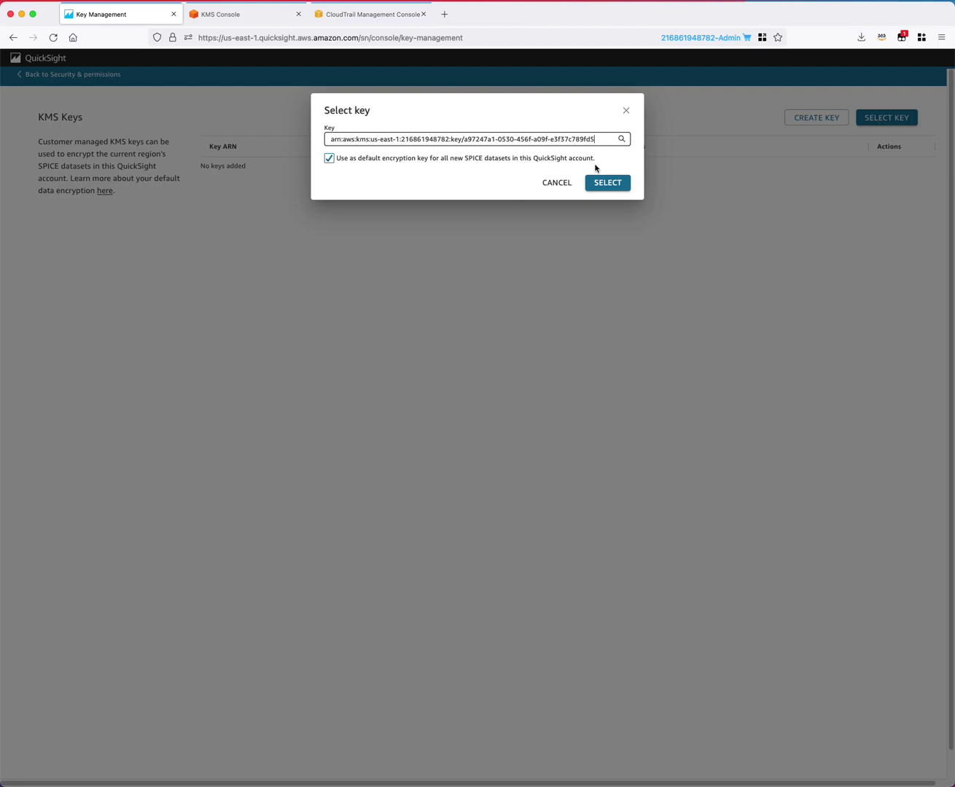
{"action": "left_click", "coordinate": [625, 188]}
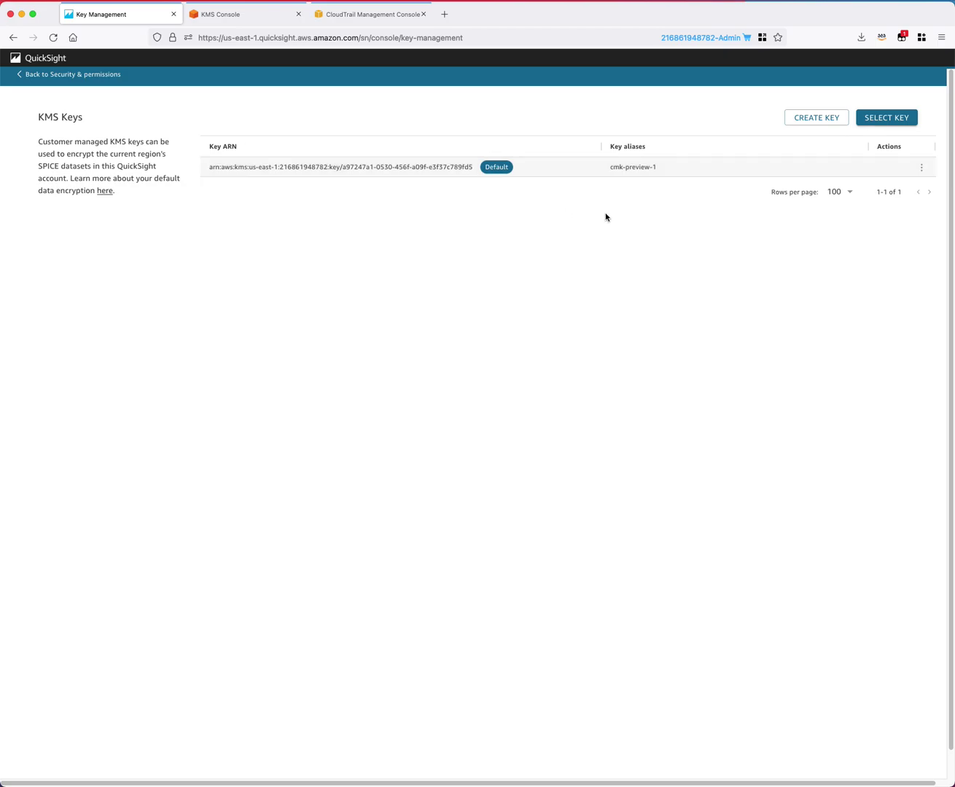
Step: Add the cmk-preview-2 key to the account's KMS keys as a non-default key
{"action": "left_click", "coordinate": [905, 124]}
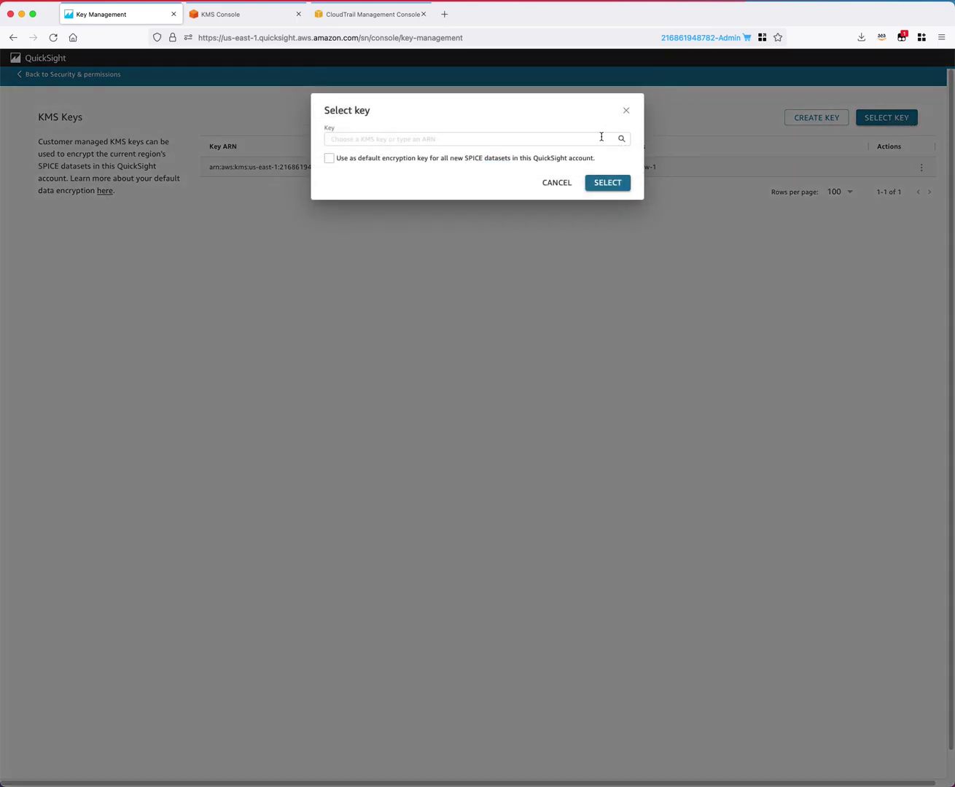
{"action": "left_click", "coordinate": [602, 139]}
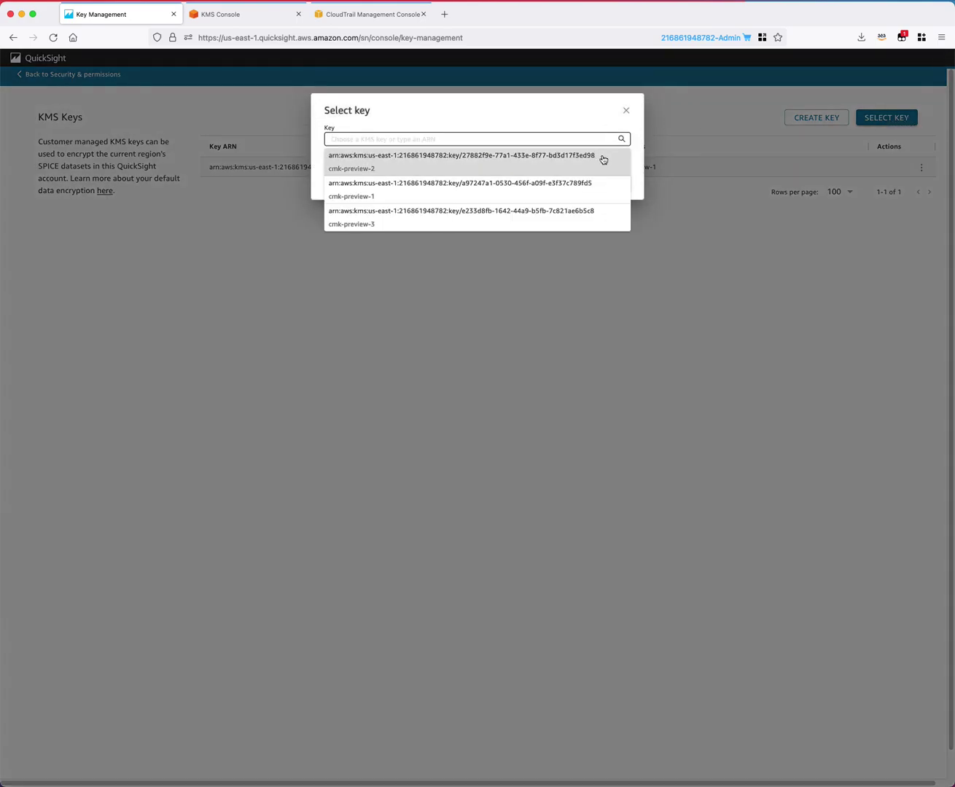
{"action": "left_click", "coordinate": [602, 159]}
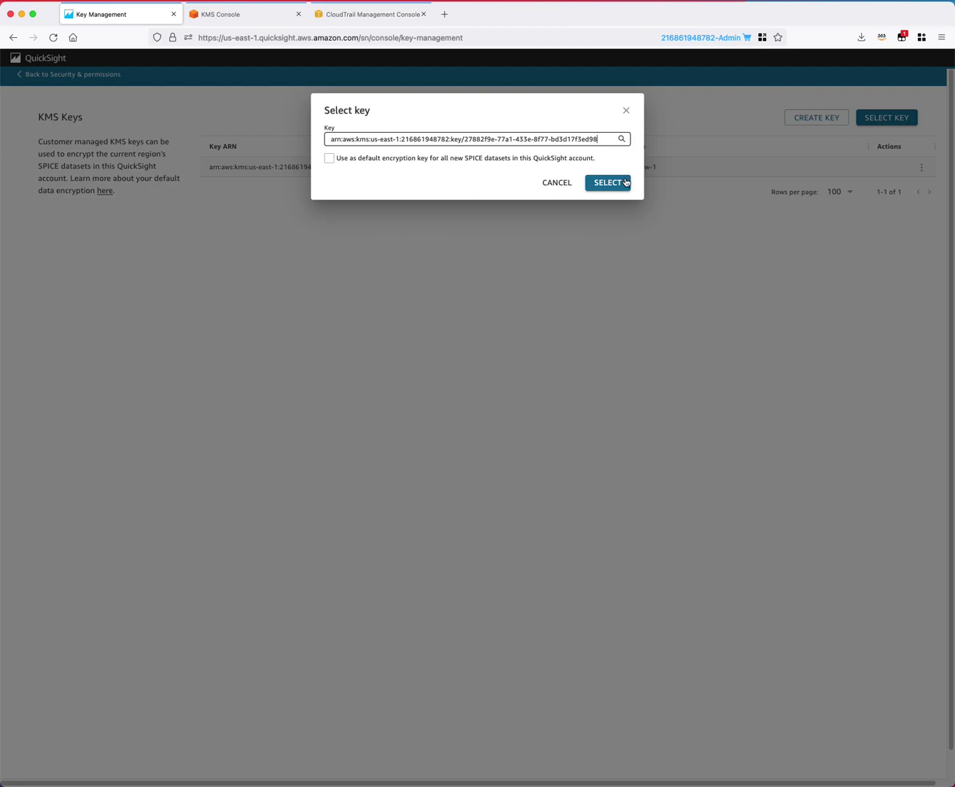
{"action": "left_click", "coordinate": [623, 182]}
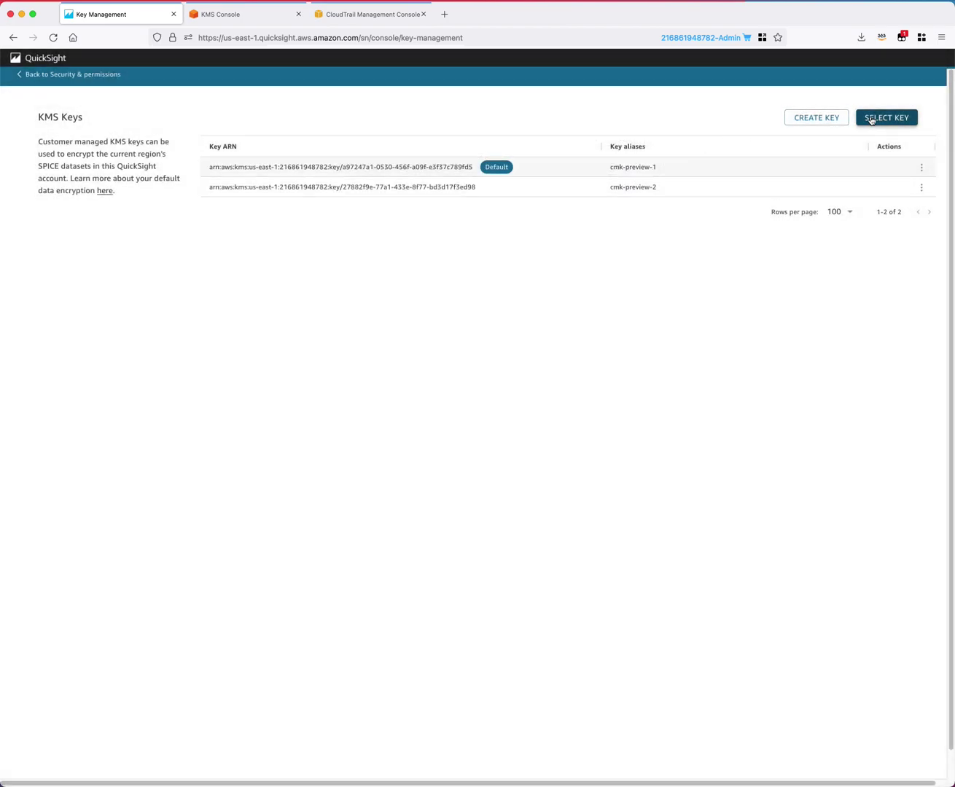
Step: Add the cmk-preview-3 key to the account's KMS keys as a non-default key
{"action": "left_click", "coordinate": [871, 119]}
{"action": "left_click", "coordinate": [574, 139]}
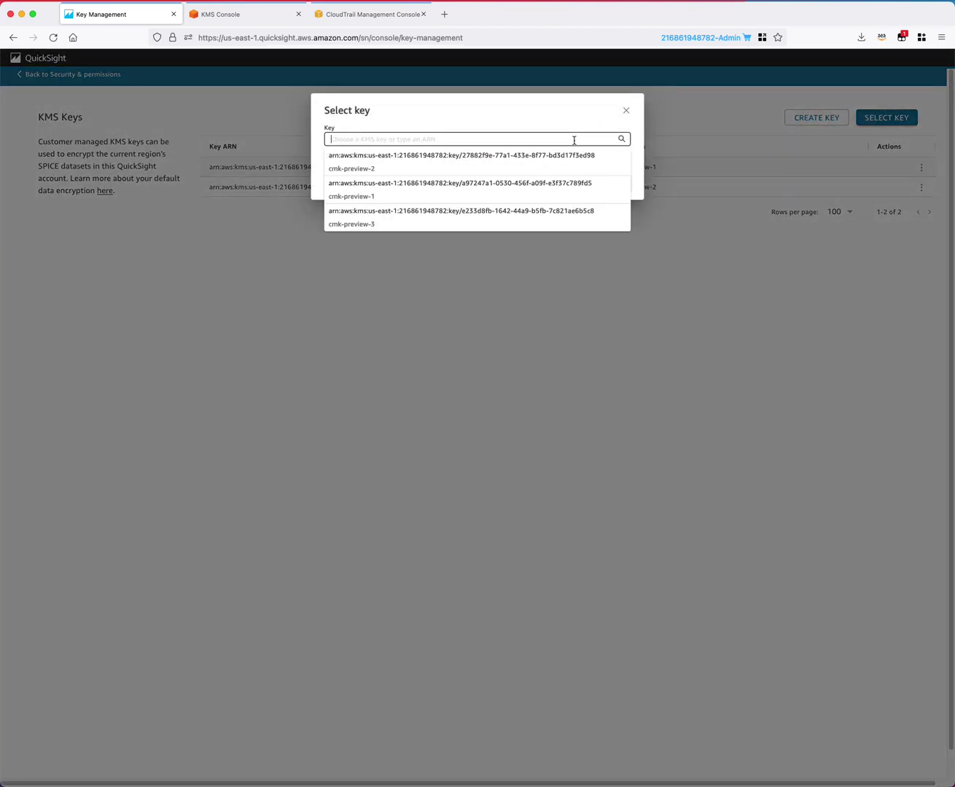
{"action": "left_click", "coordinate": [501, 213]}
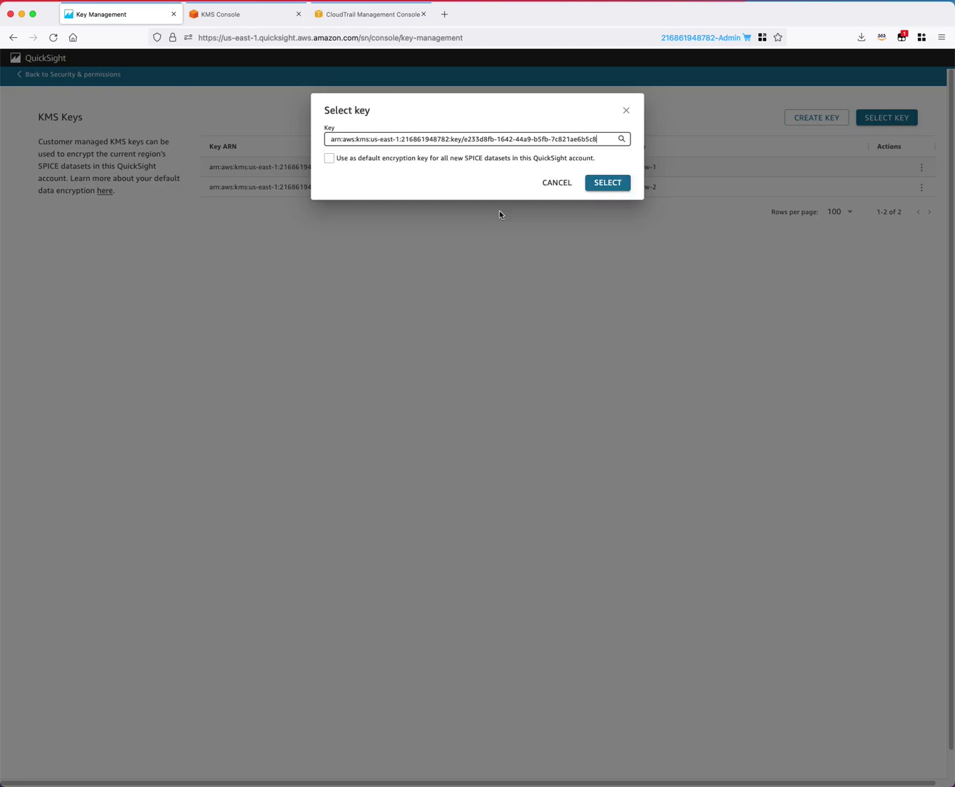
{"action": "left_click", "coordinate": [607, 183]}
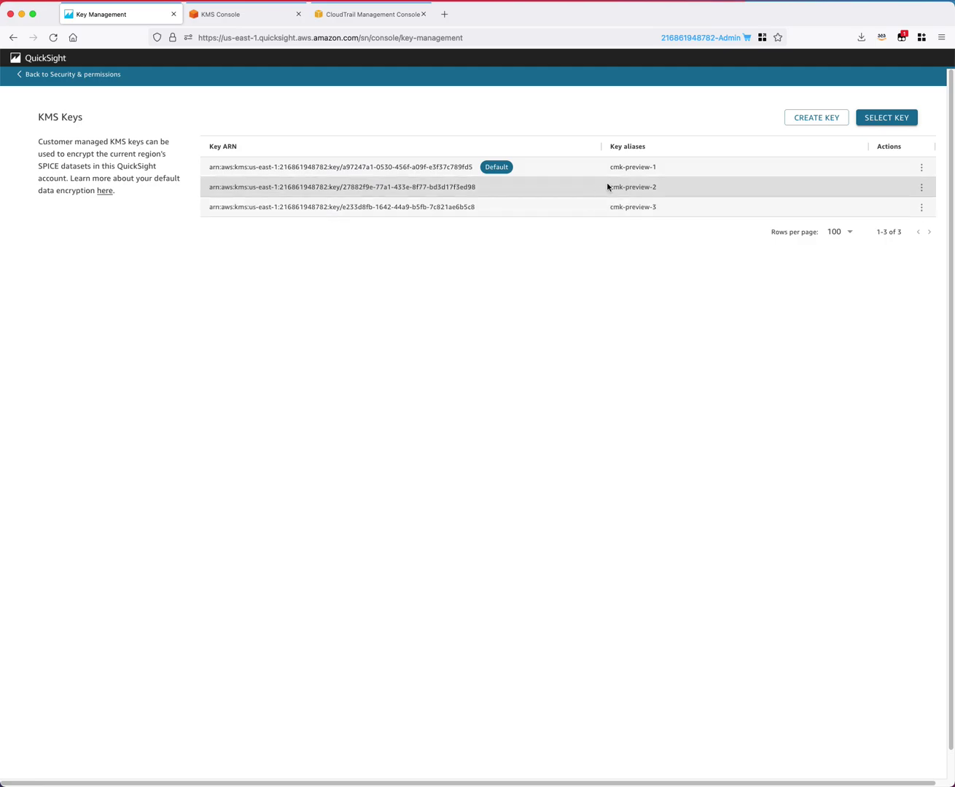
Step: Set cmk-preview-2 as the default encryption key for new SPICE datasets
{"action": "left_click", "coordinate": [921, 190]}
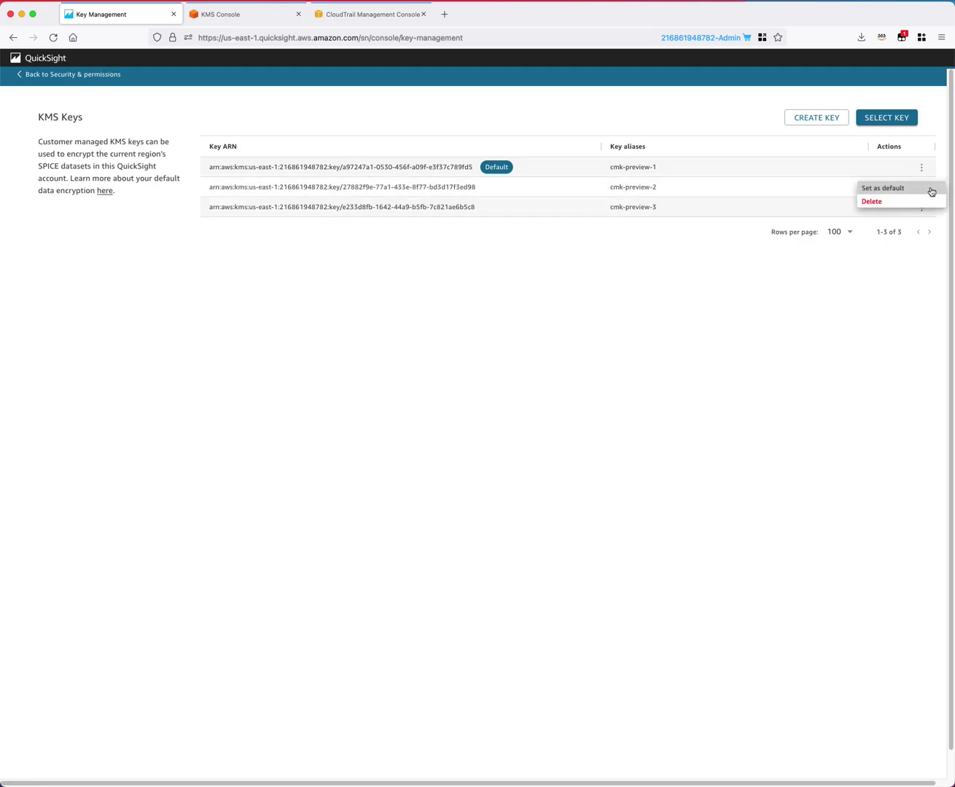
{"action": "left_click", "coordinate": [930, 191]}
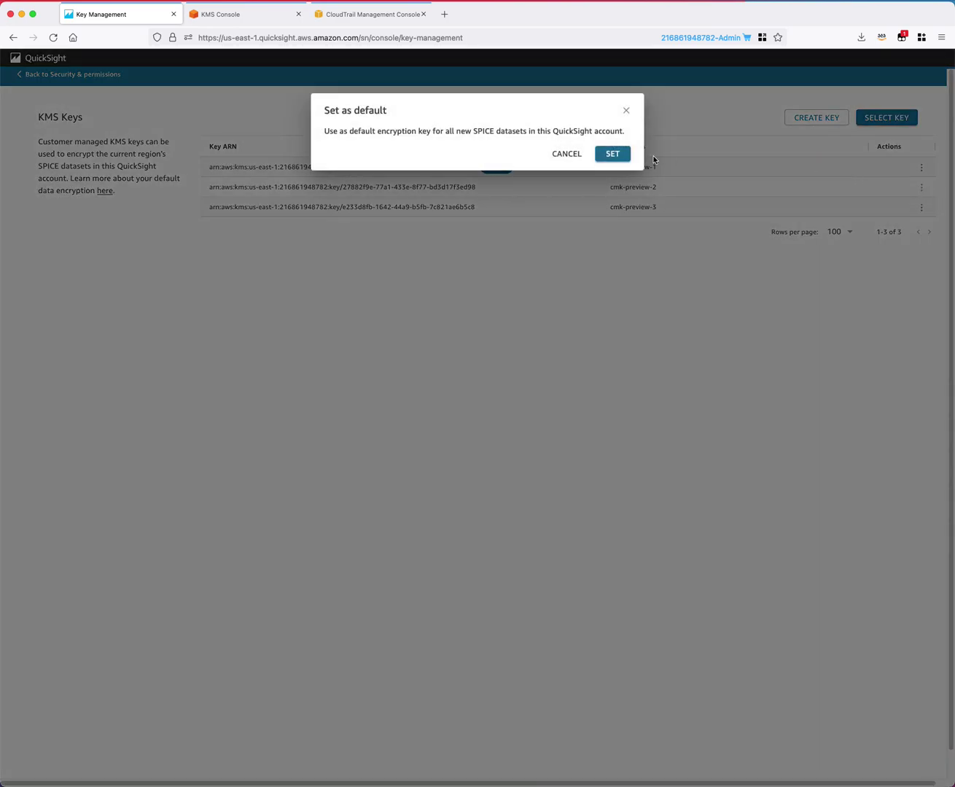
{"action": "left_click", "coordinate": [629, 157]}
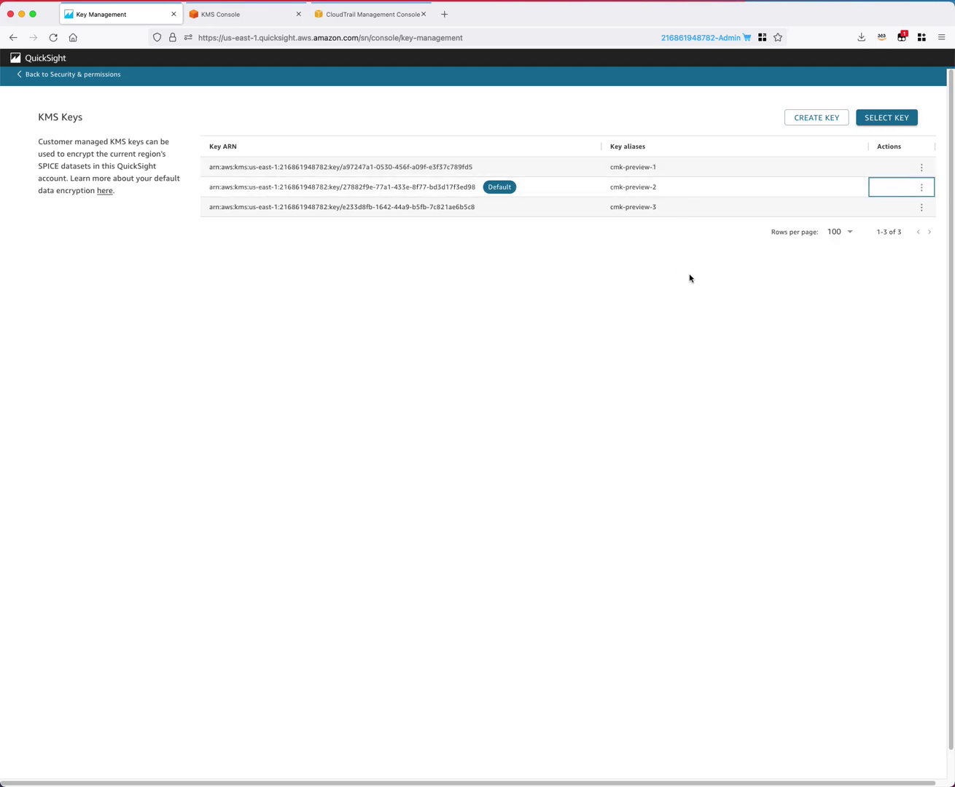
{"action": "left_click", "coordinate": [665, 285]}
Step: Remove the cmk-preview-2 key from the QuickSight account
{"action": "left_click", "coordinate": [921, 189]}
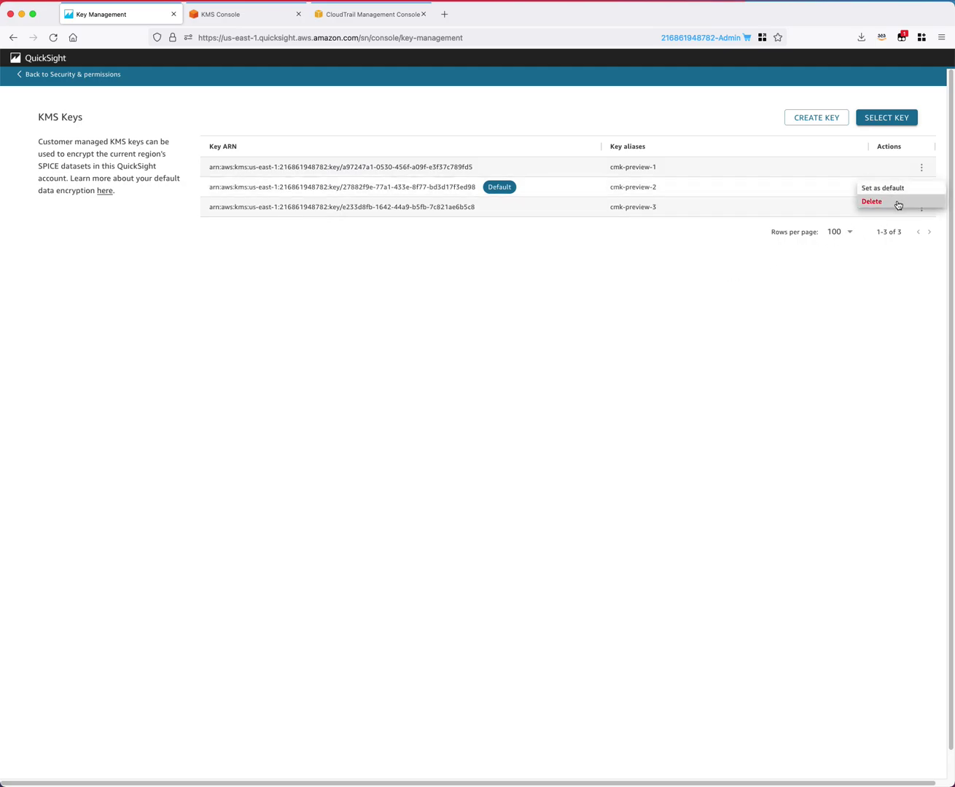
{"action": "left_click", "coordinate": [920, 205]}
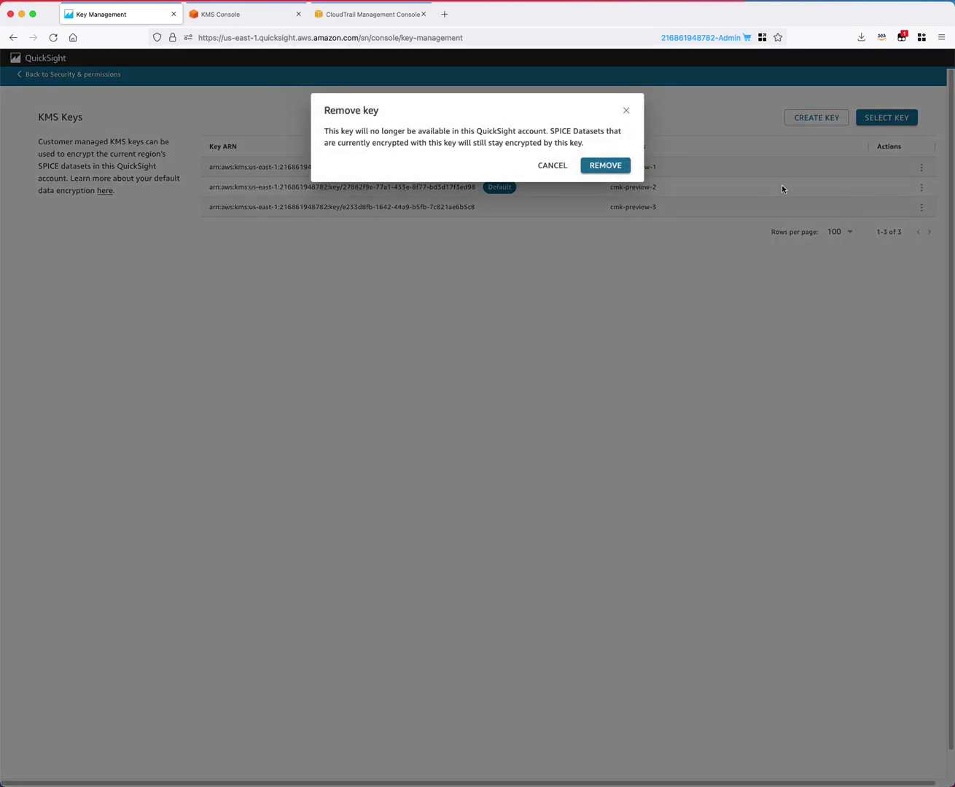
{"action": "left_click", "coordinate": [625, 173]}
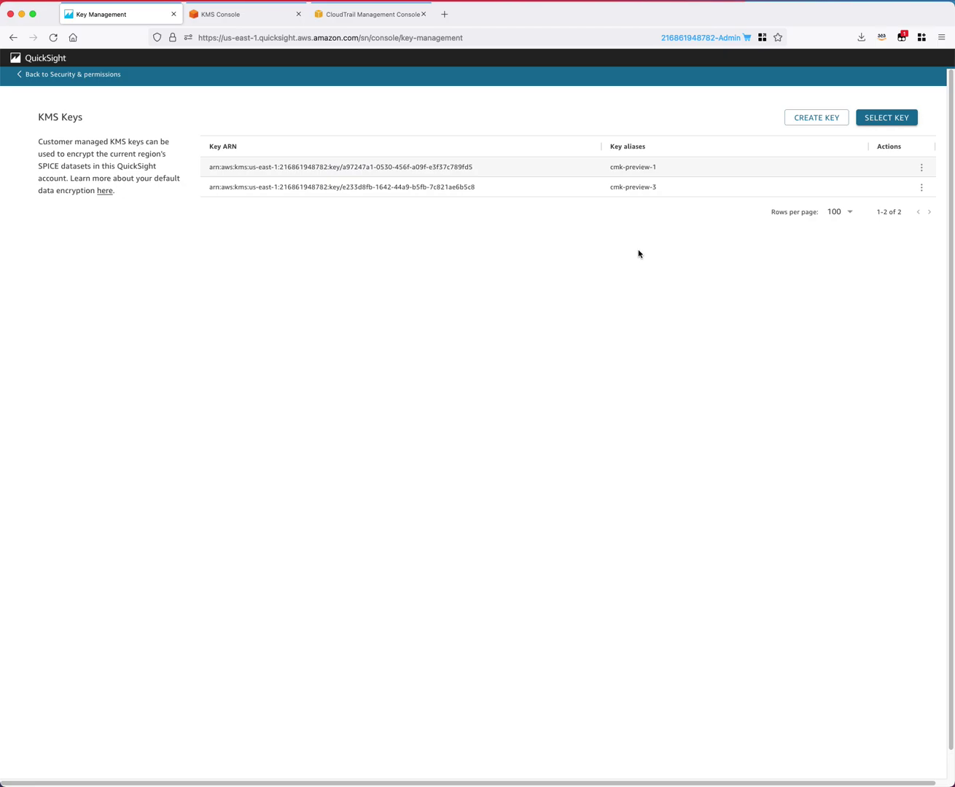
Step: Set cmk-preview-1 as the default encryption key for new SPICE datasets
{"action": "left_click", "coordinate": [920, 169]}
{"action": "left_click", "coordinate": [897, 167]}
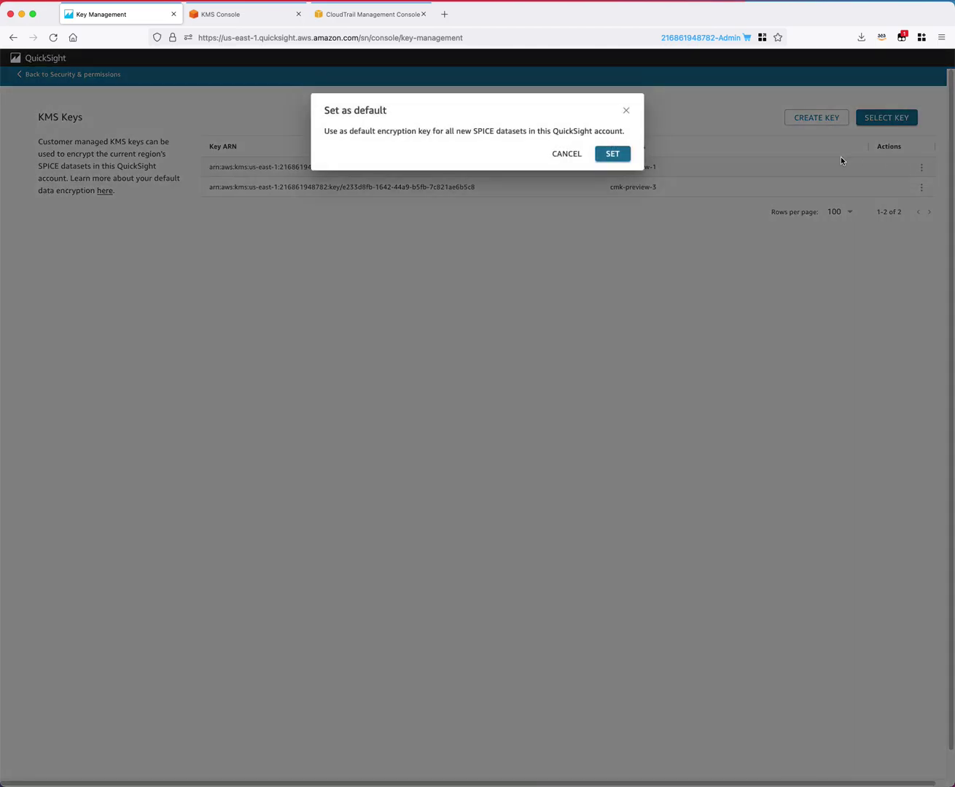
{"action": "left_click", "coordinate": [609, 155]}
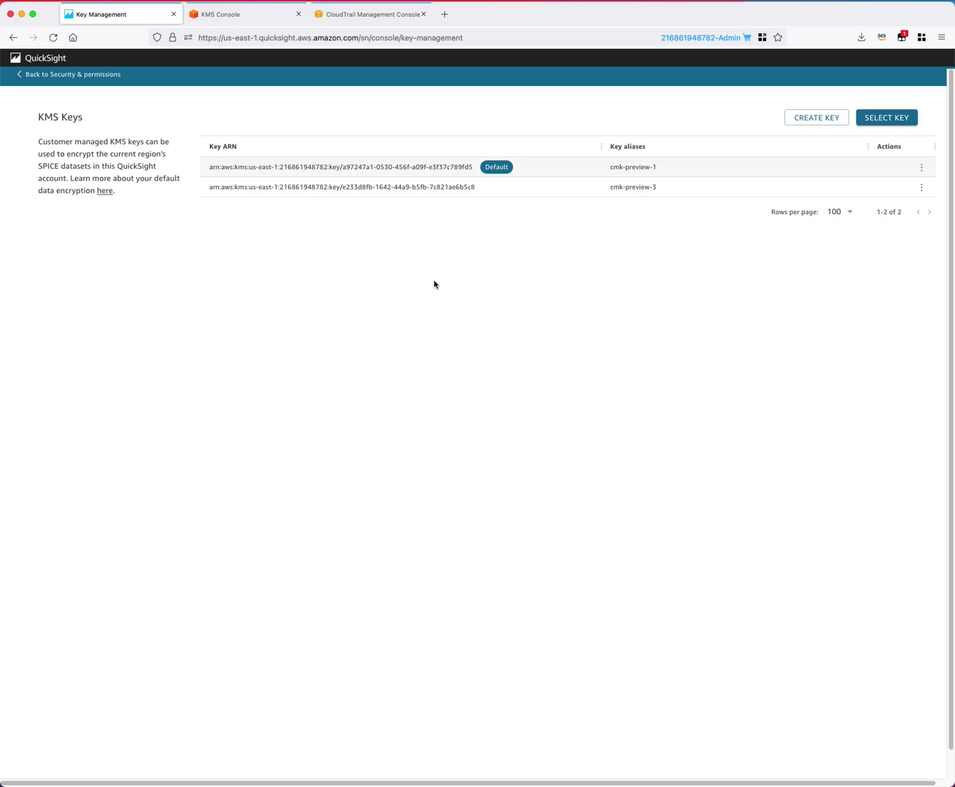
Step: Start a new dataset from an S3 source and name the data source cmk-test
{"action": "left_click", "coordinate": [46, 62]}
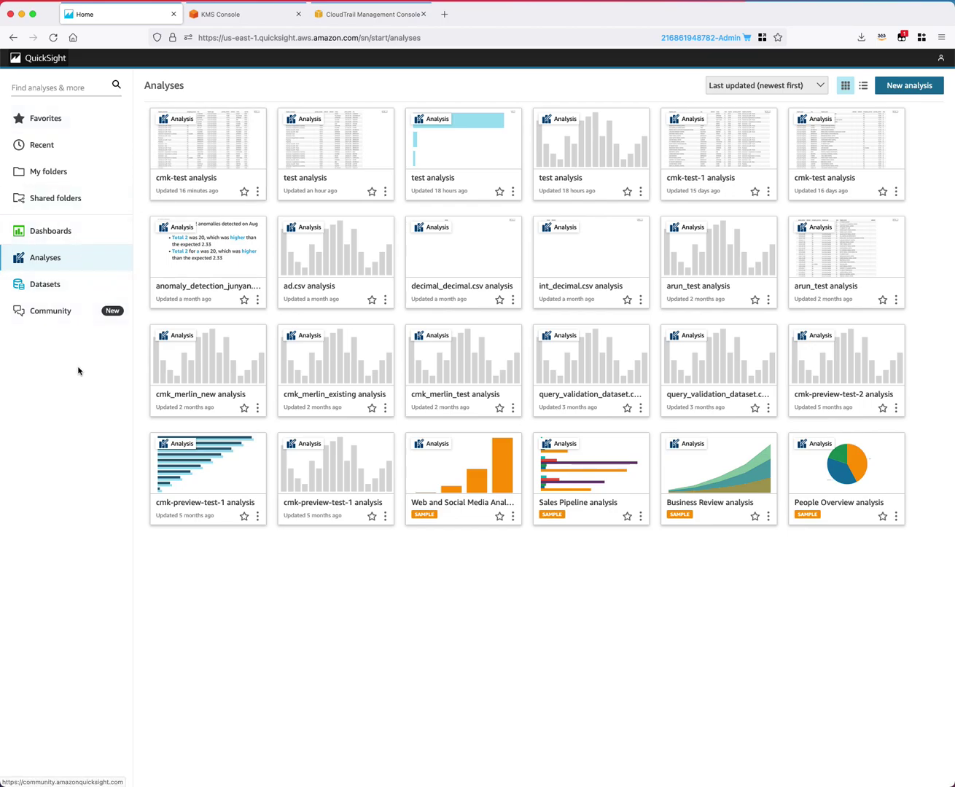
{"action": "left_click", "coordinate": [110, 289]}
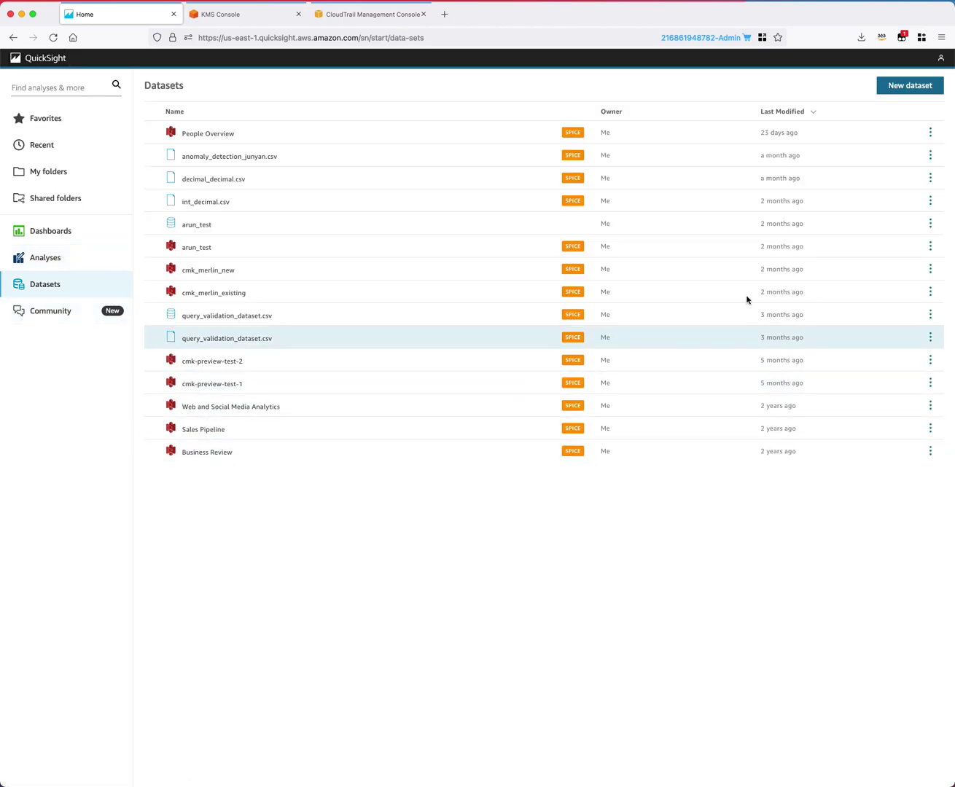
{"action": "left_click", "coordinate": [939, 89]}
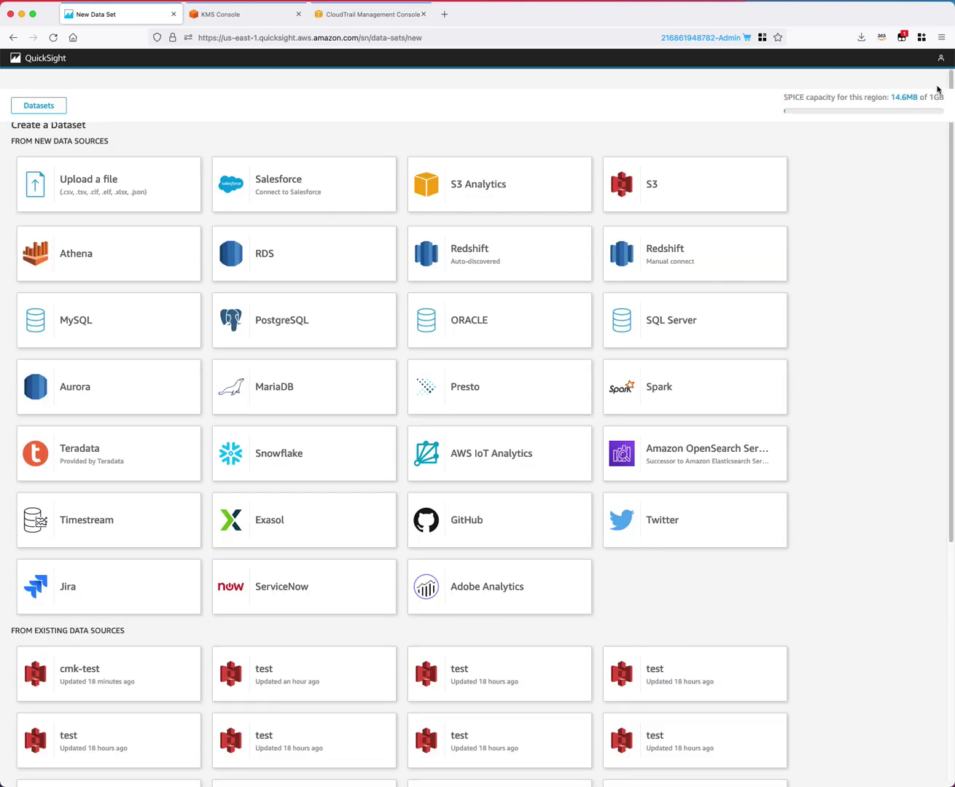
{"action": "left_click", "coordinate": [761, 183]}
{"action": "left_click", "coordinate": [546, 136]}
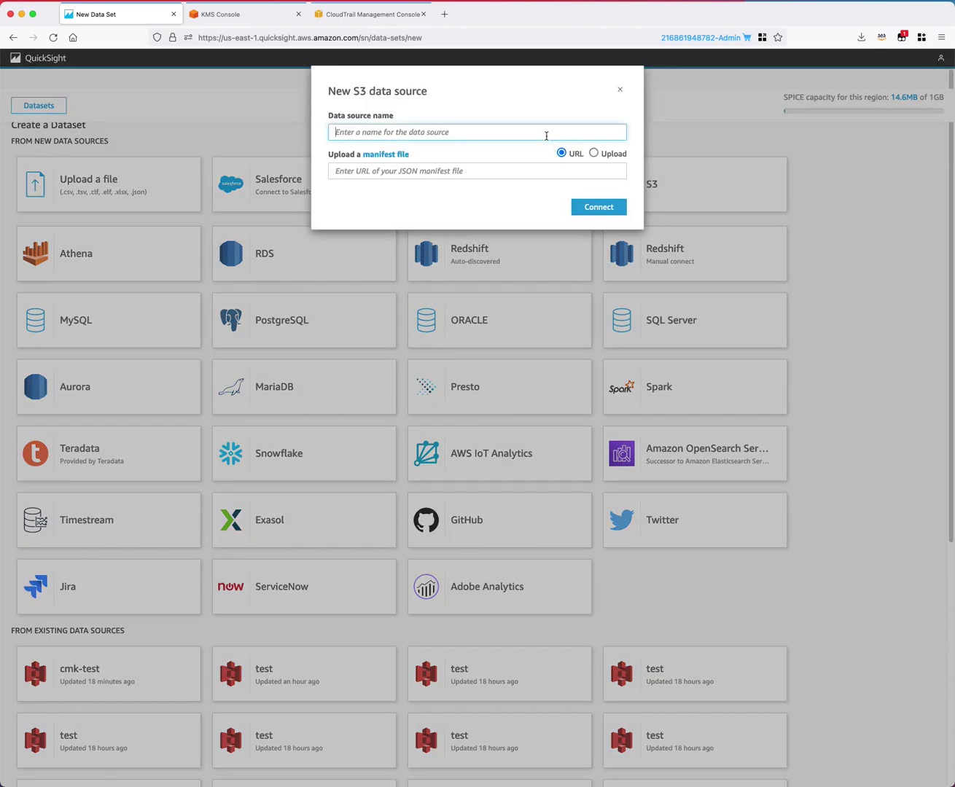
{"action": "type", "text": "cmk-test"}
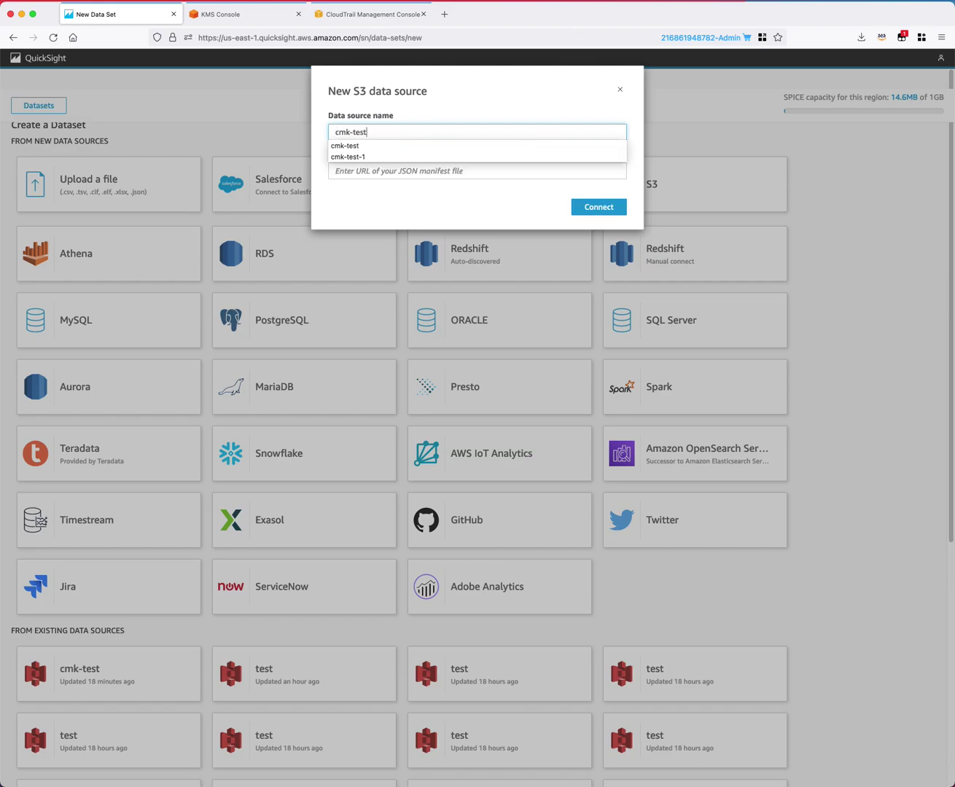
{"action": "left_click", "coordinate": [578, 115]}
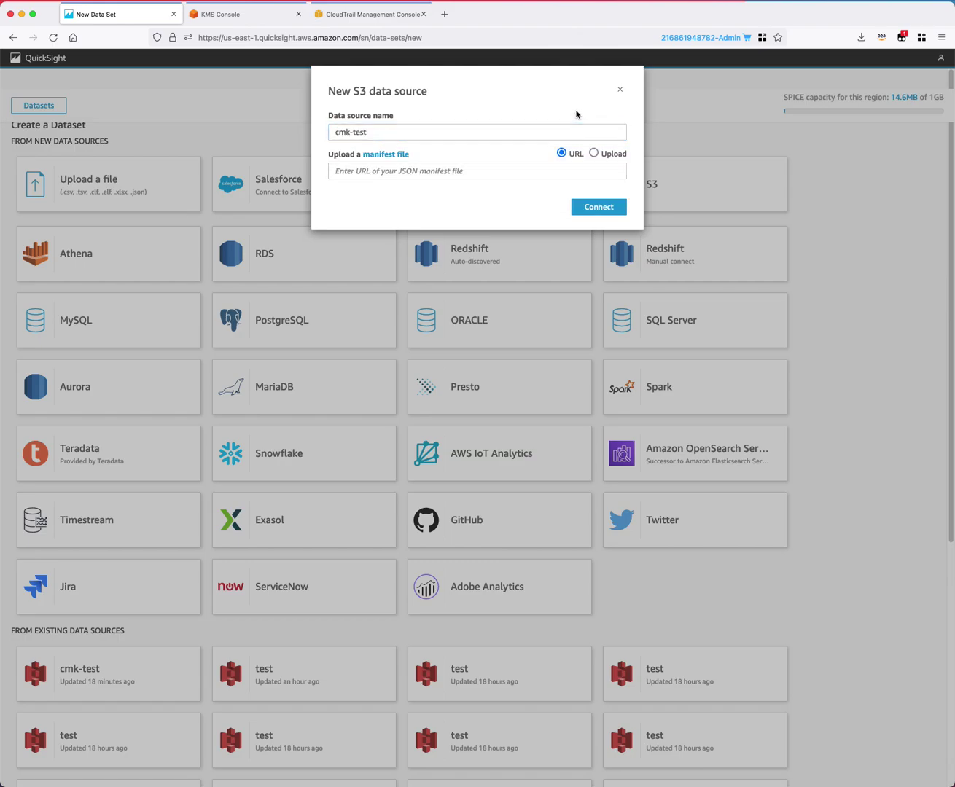
Step: Upload hospital.json from the Desktop as the manifest, connect the data source, and open the imported SPICE dataset for visualization
{"action": "left_click", "coordinate": [609, 155]}
{"action": "left_click", "coordinate": [615, 171]}
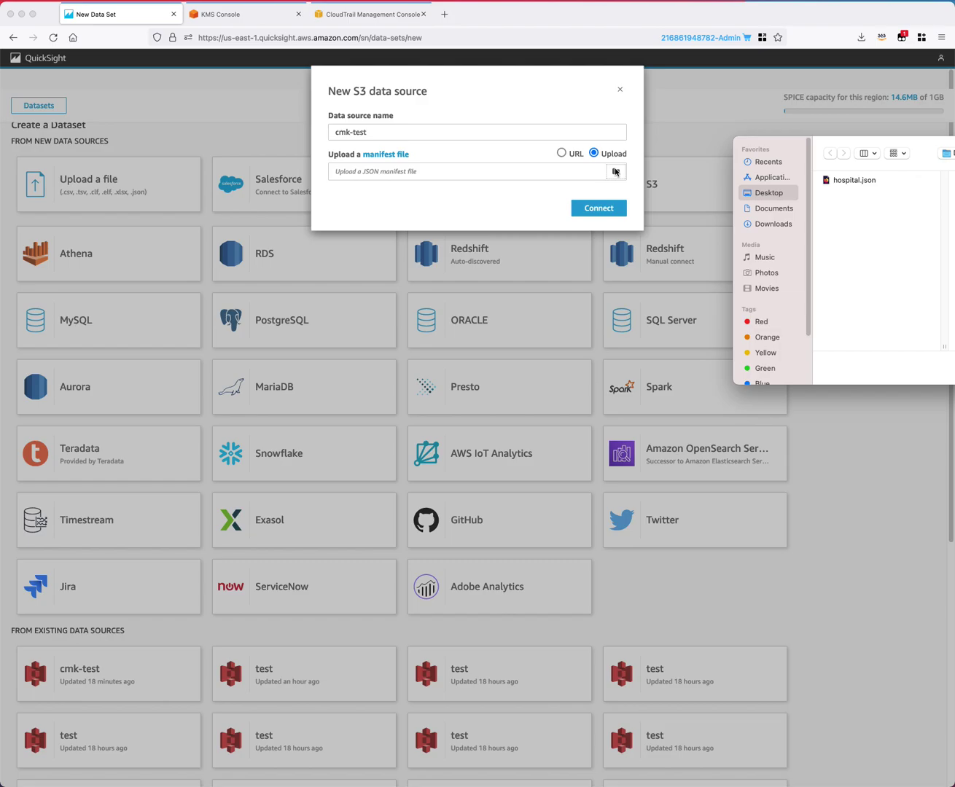
{"action": "left_click", "coordinate": [875, 186]}
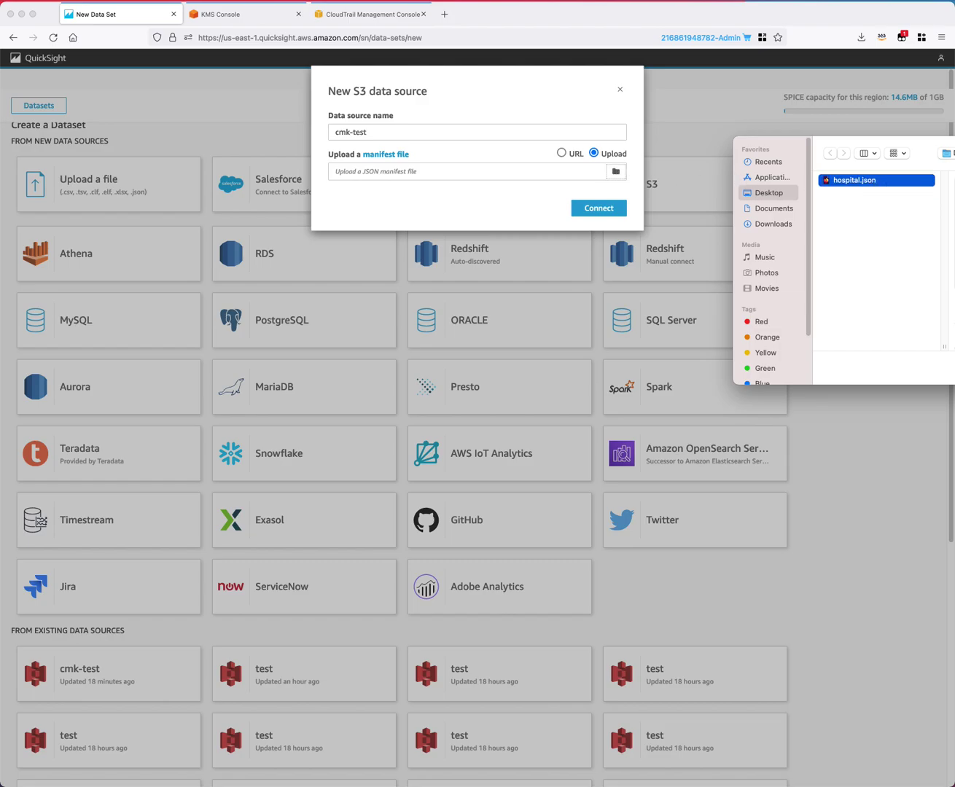
{"action": "key", "text": "Return"}
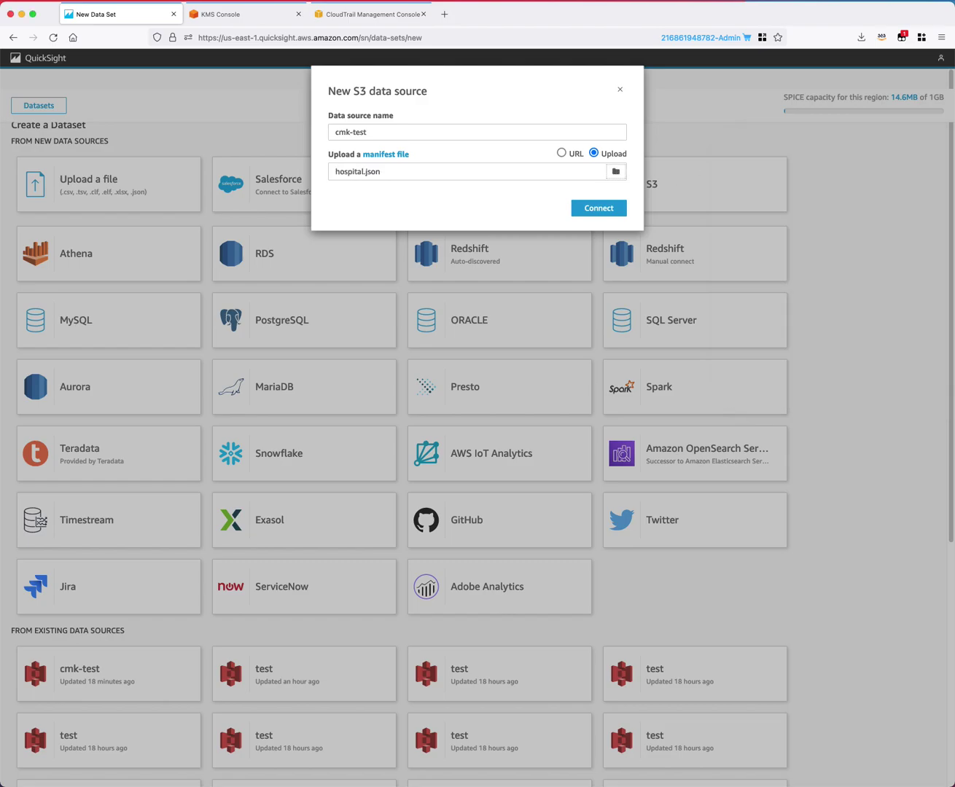
{"action": "left_click", "coordinate": [622, 212]}
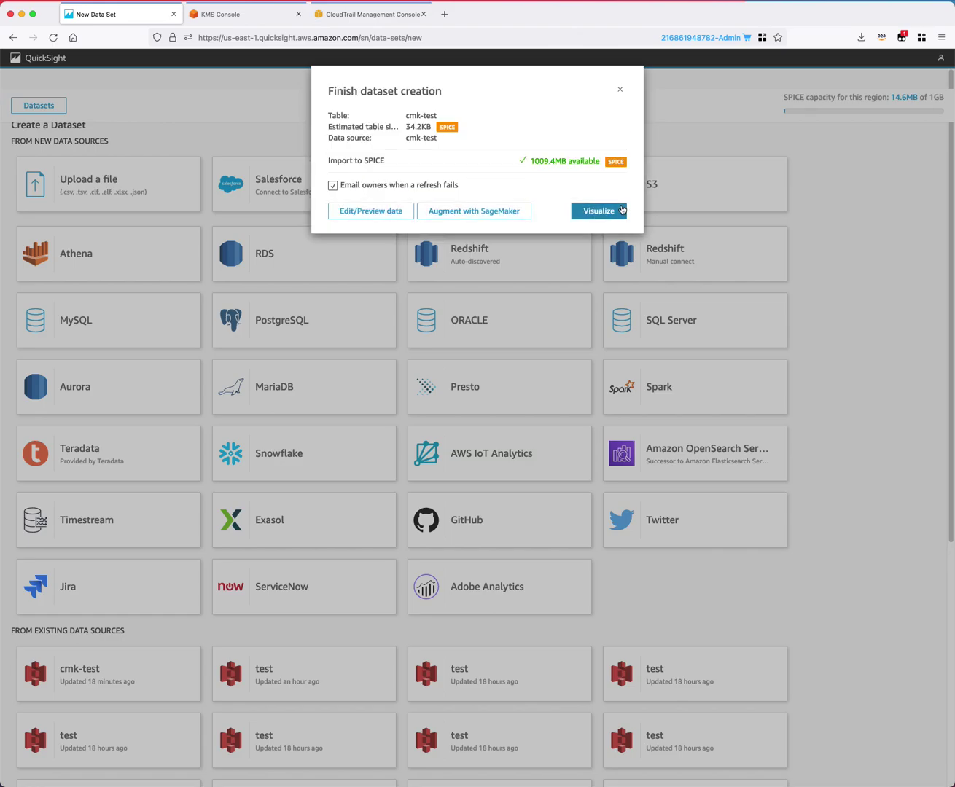
{"action": "left_click", "coordinate": [622, 212]}
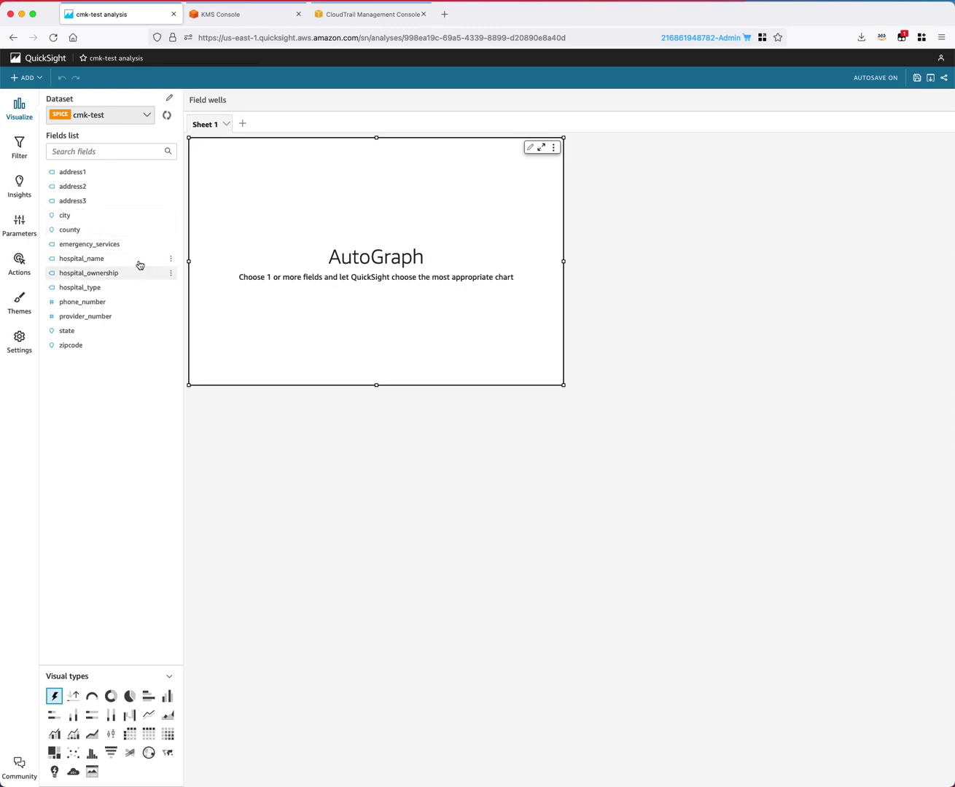
Step: Add the address3, hospital_ownership, provider_number, state, emergency_services and county fields to the visual
{"action": "left_click", "coordinate": [139, 200]}
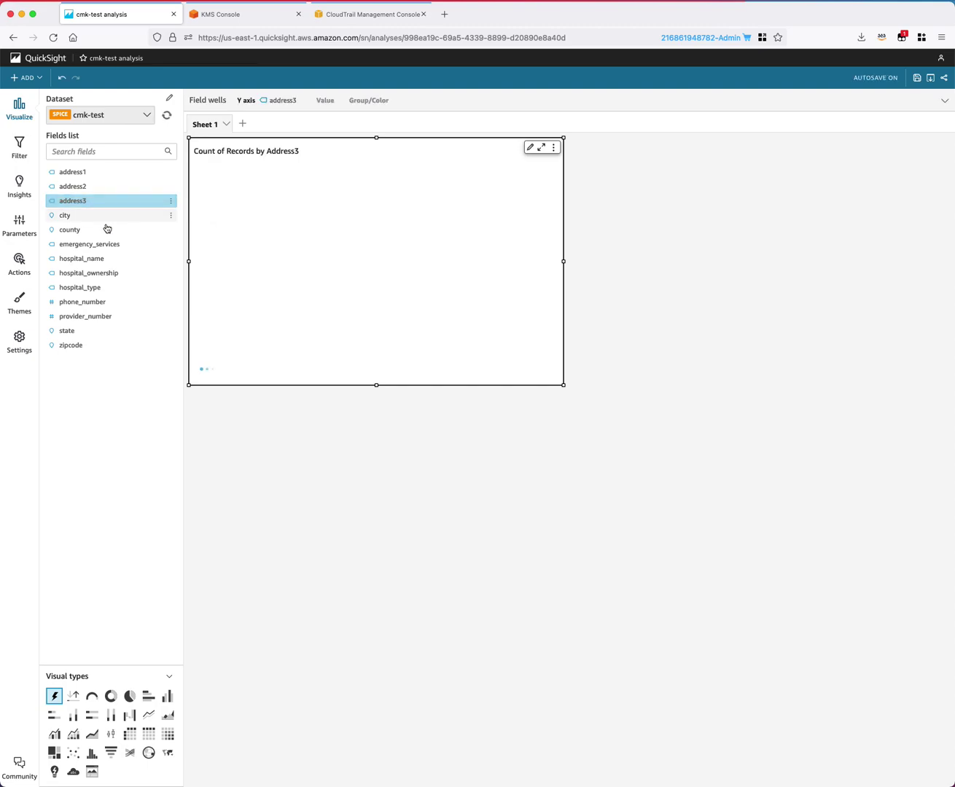
{"action": "left_click", "coordinate": [104, 274]}
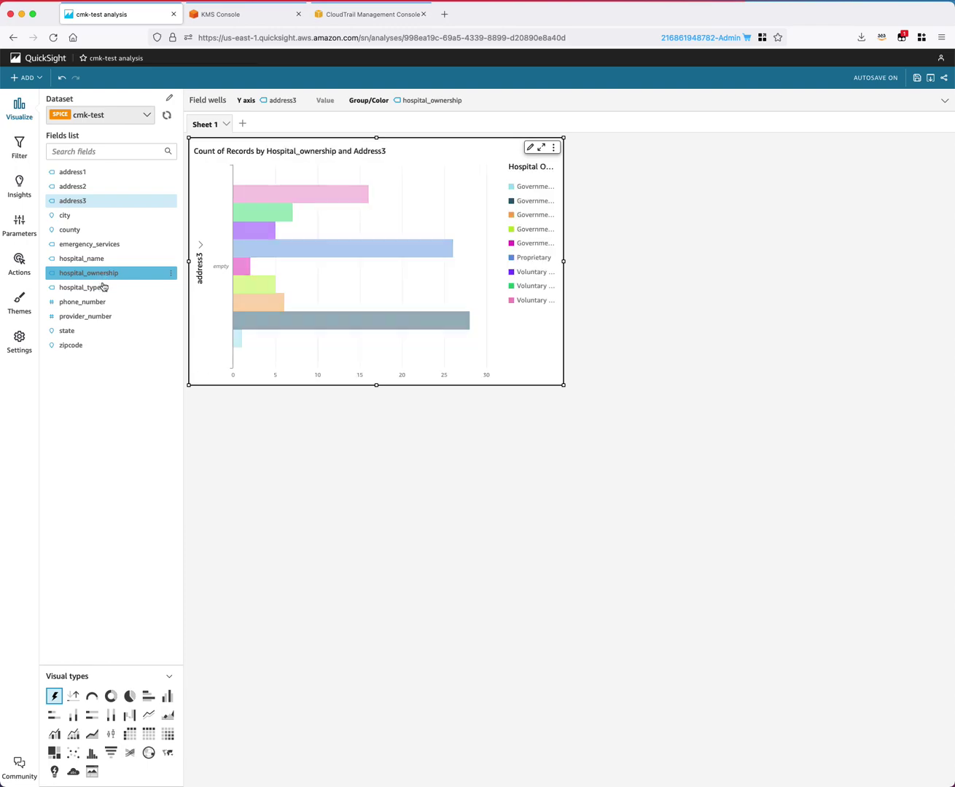
{"action": "left_click", "coordinate": [102, 315]}
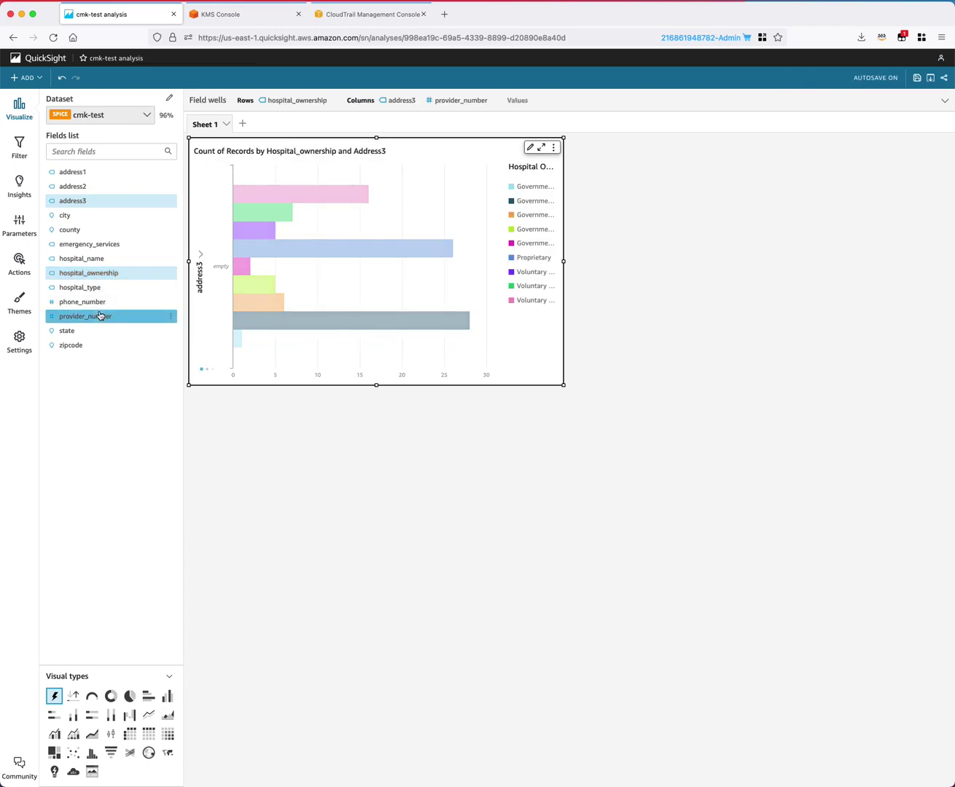
{"action": "left_click", "coordinate": [101, 333]}
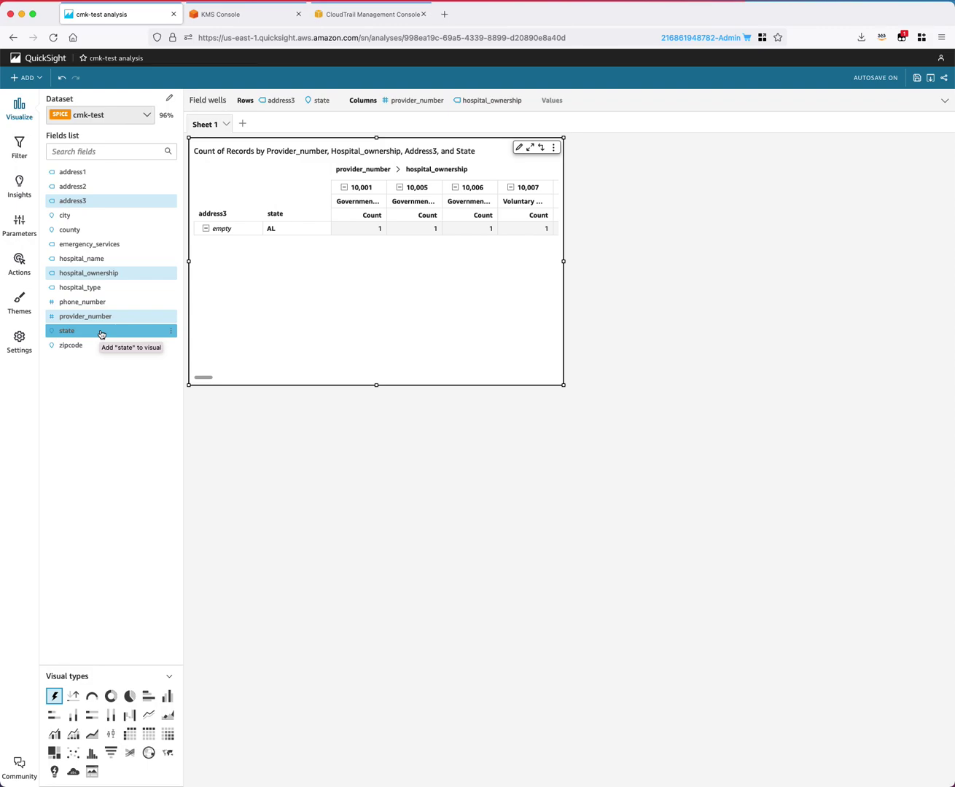
{"action": "left_click", "coordinate": [105, 248]}
{"action": "left_click", "coordinate": [105, 230]}
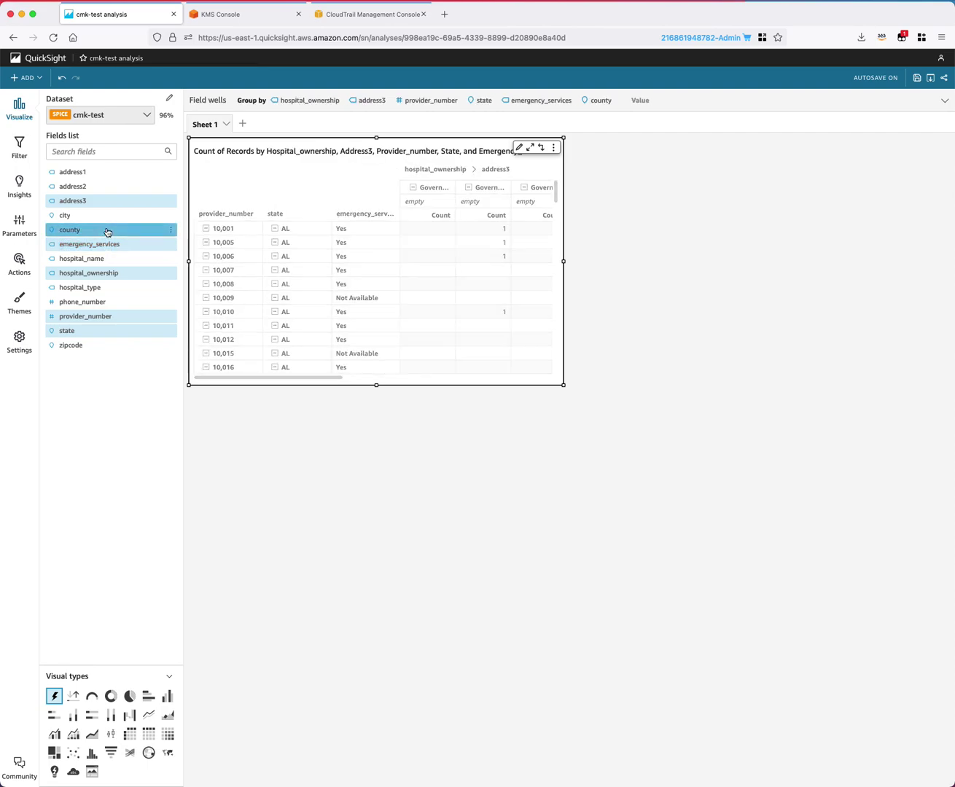
Step: Add the hospital_type, phone_number, zipcode, hospital_name, city, address1 and address2 fields to the visual
{"action": "left_click", "coordinate": [103, 288]}
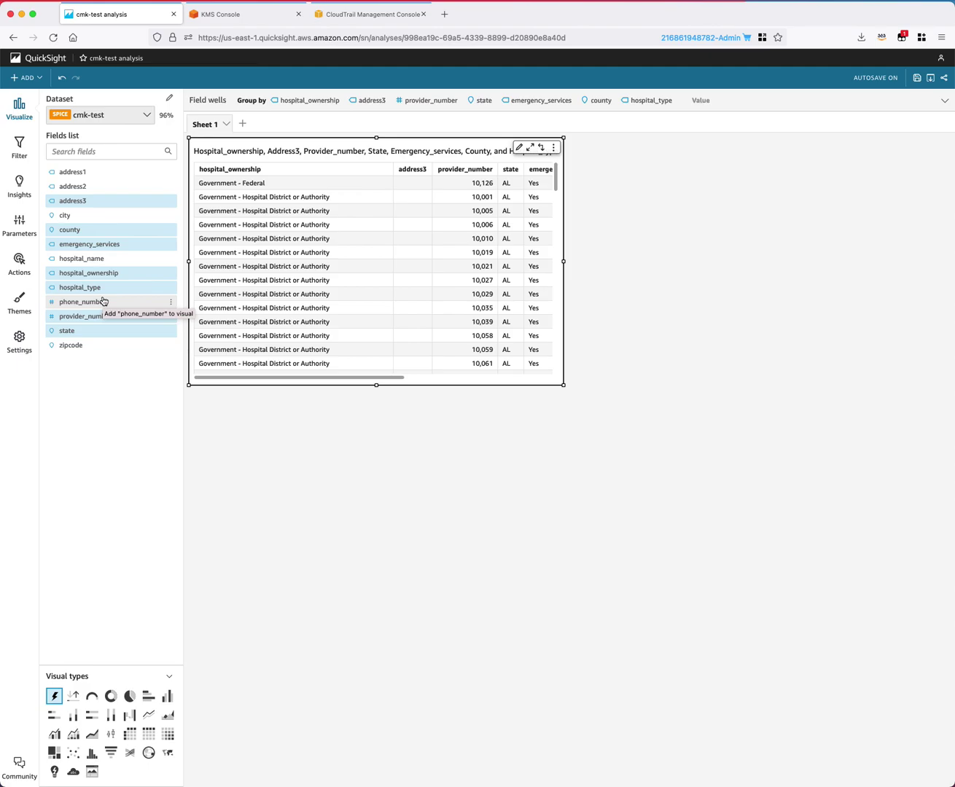
{"action": "left_click", "coordinate": [104, 301]}
{"action": "left_click", "coordinate": [104, 345]}
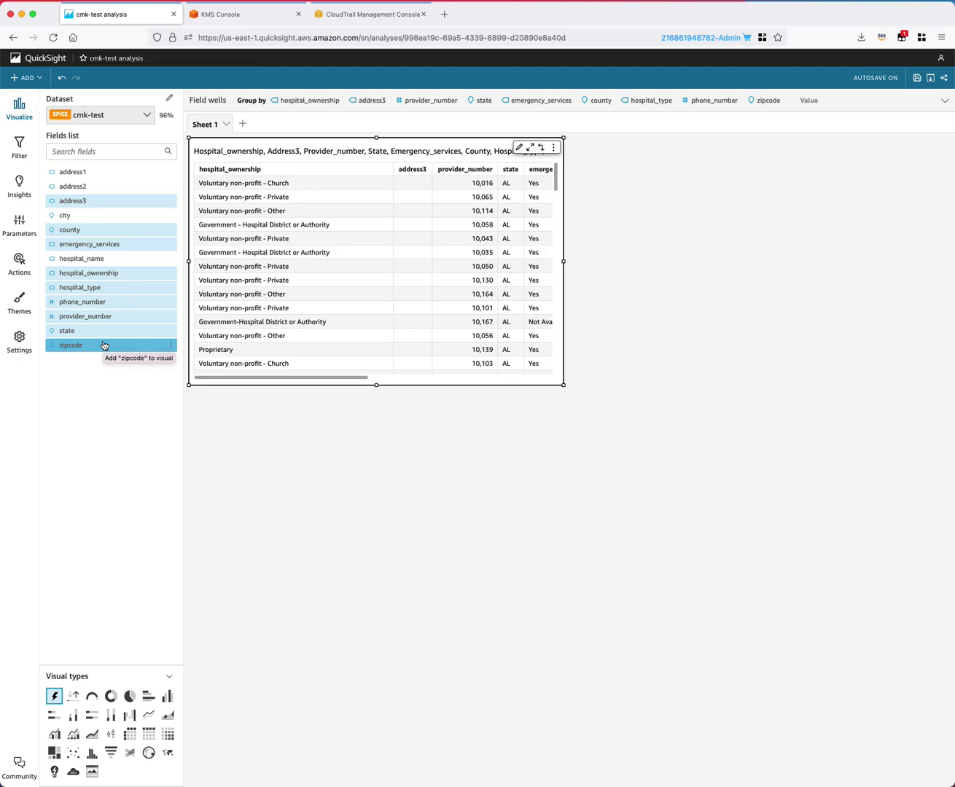
{"action": "left_click", "coordinate": [110, 259]}
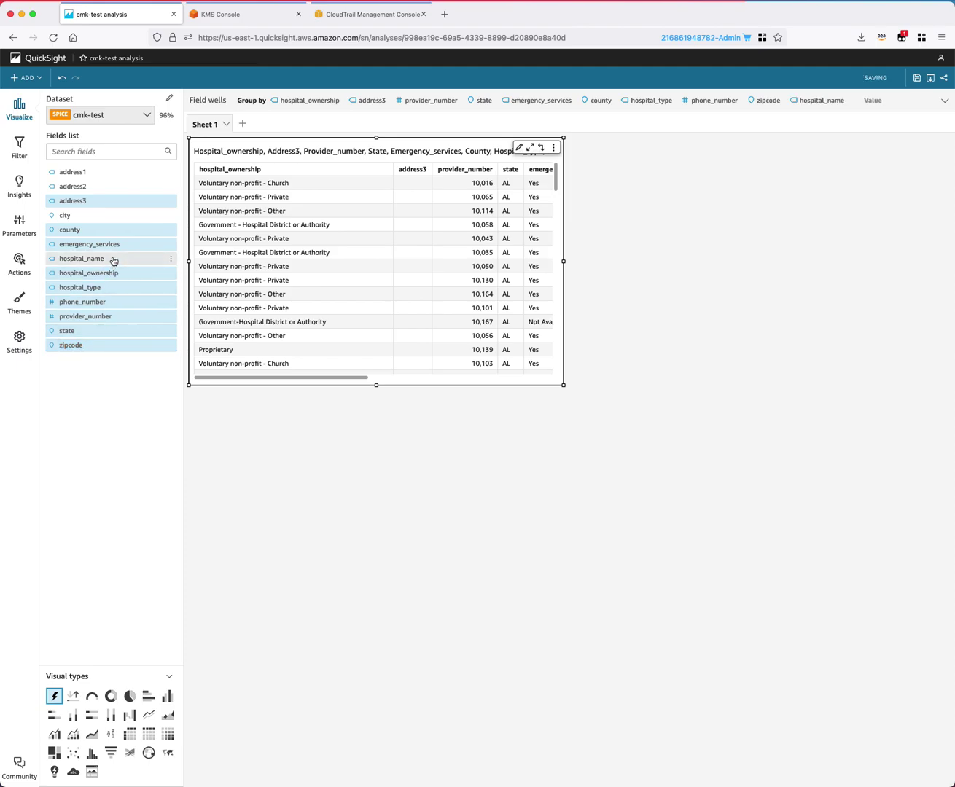
{"action": "left_click", "coordinate": [111, 216]}
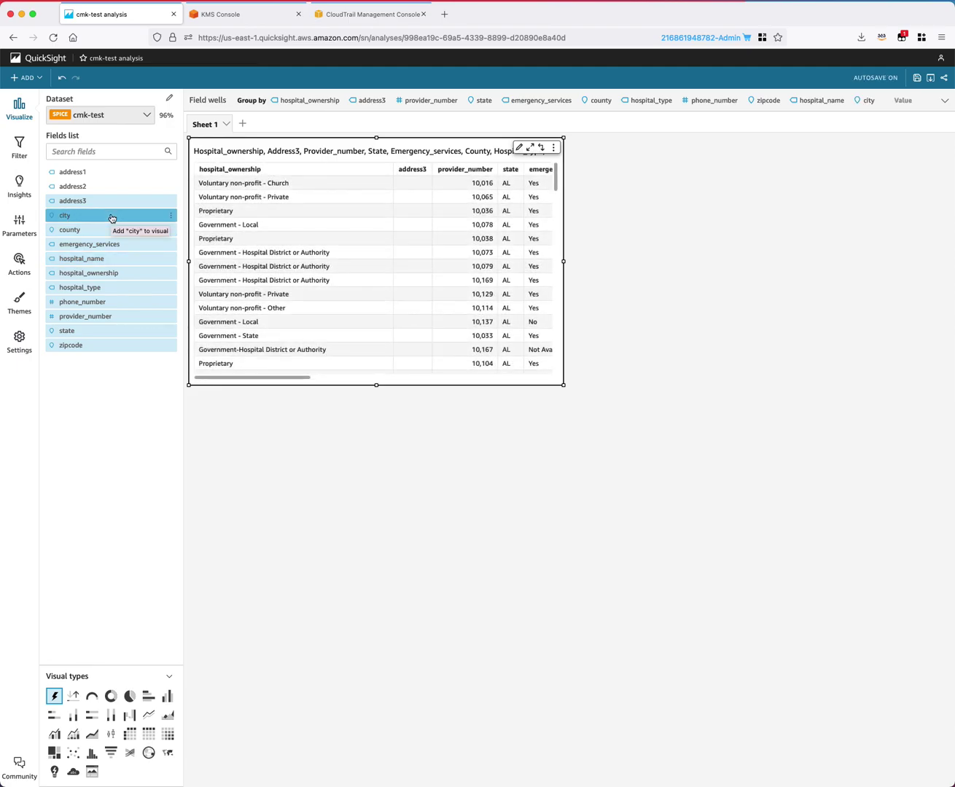
{"action": "left_click", "coordinate": [111, 176]}
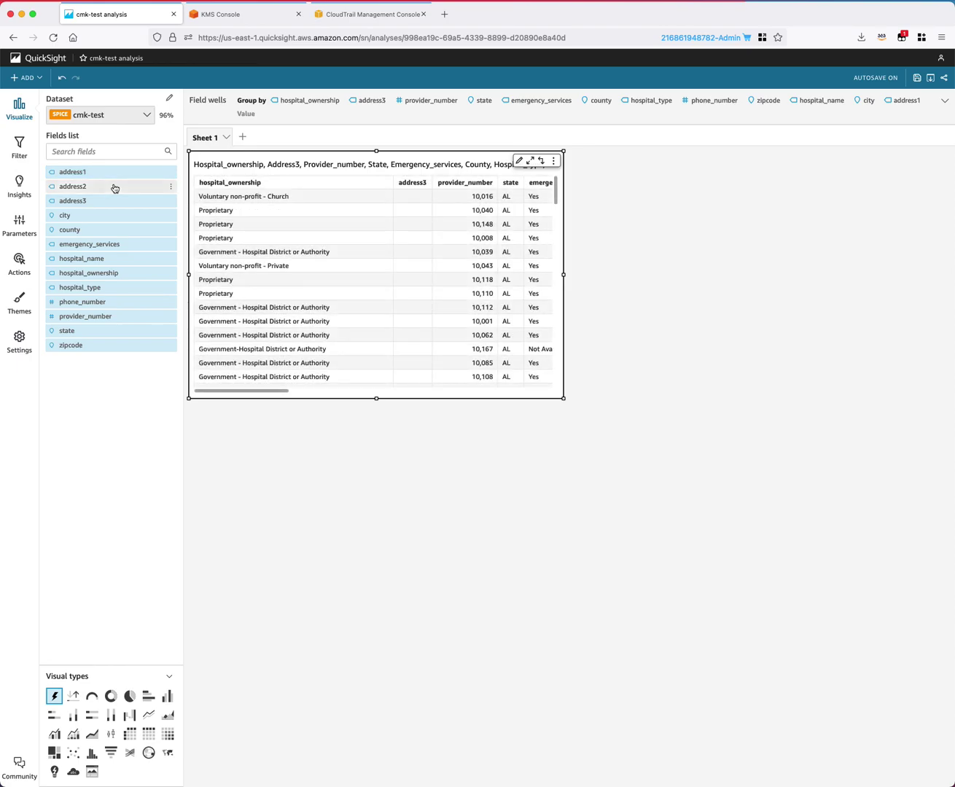
{"action": "left_click", "coordinate": [115, 187]}
Step: Remove the emergency_services field from the table visual
{"action": "left_click", "coordinate": [115, 250]}
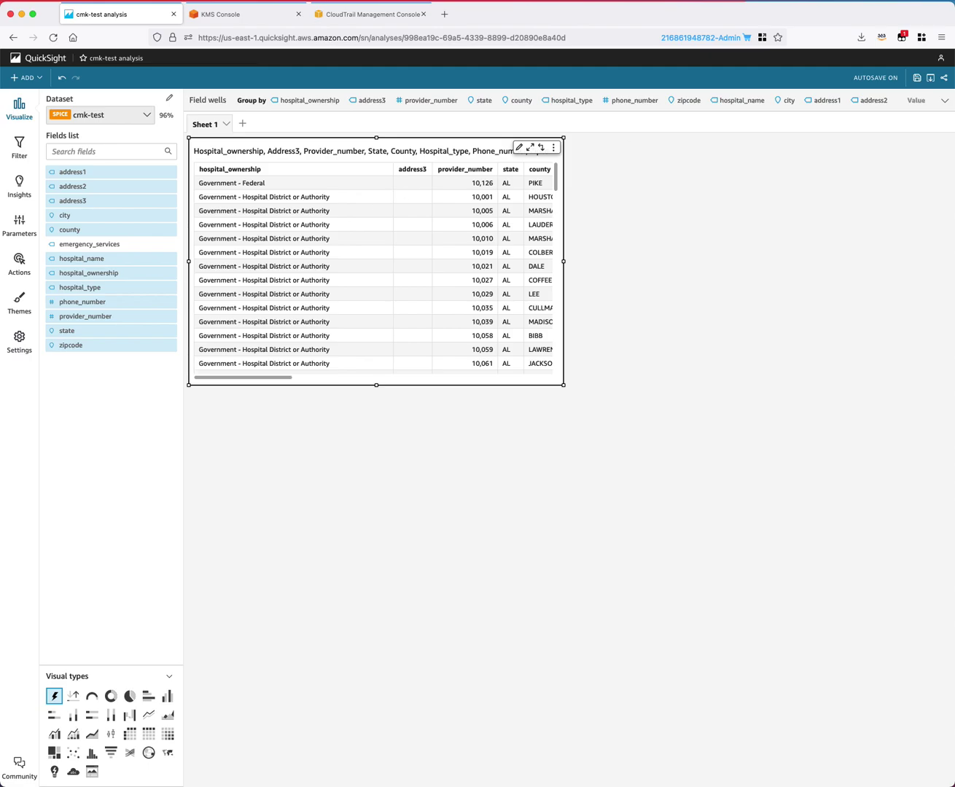
{"action": "key", "text": "super+Tab"}
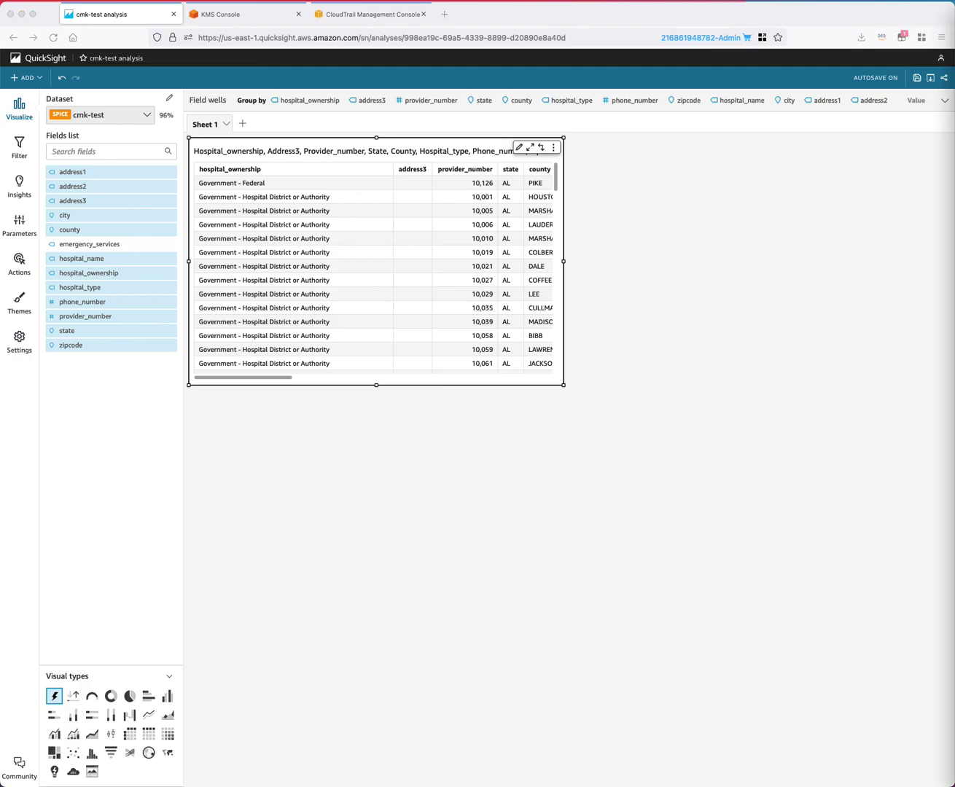
{"action": "key", "text": "super+Tab"}
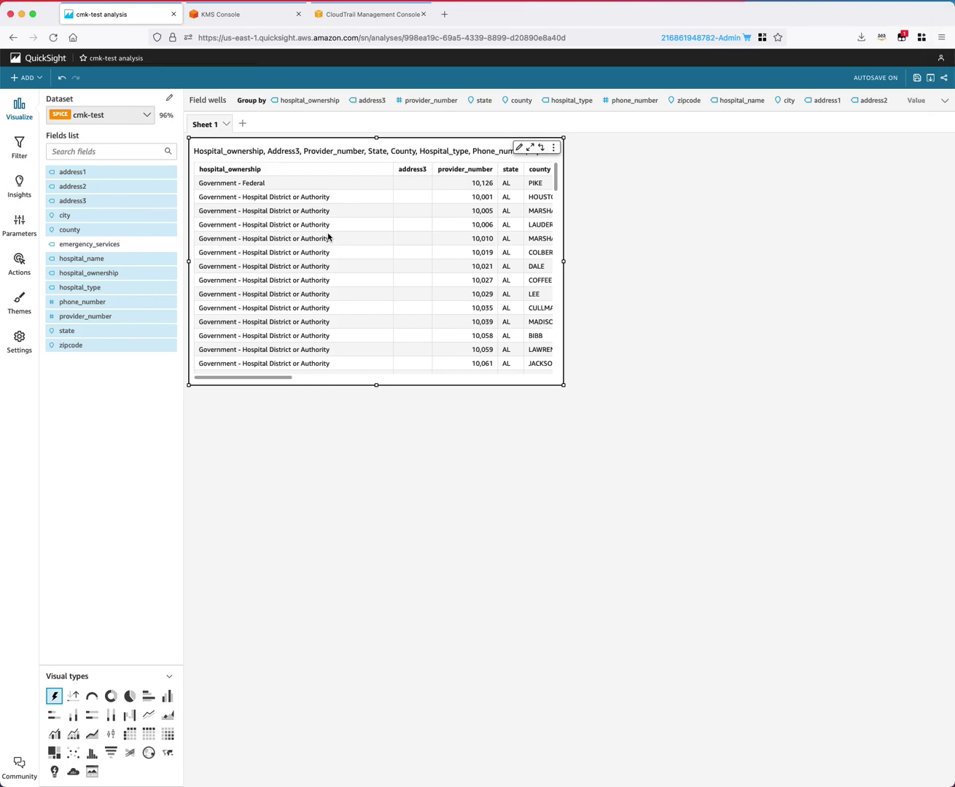
Step: Switch to the KMS console and show the actions available for the customer managed key cmk-preview-1
{"action": "left_click", "coordinate": [235, 18]}
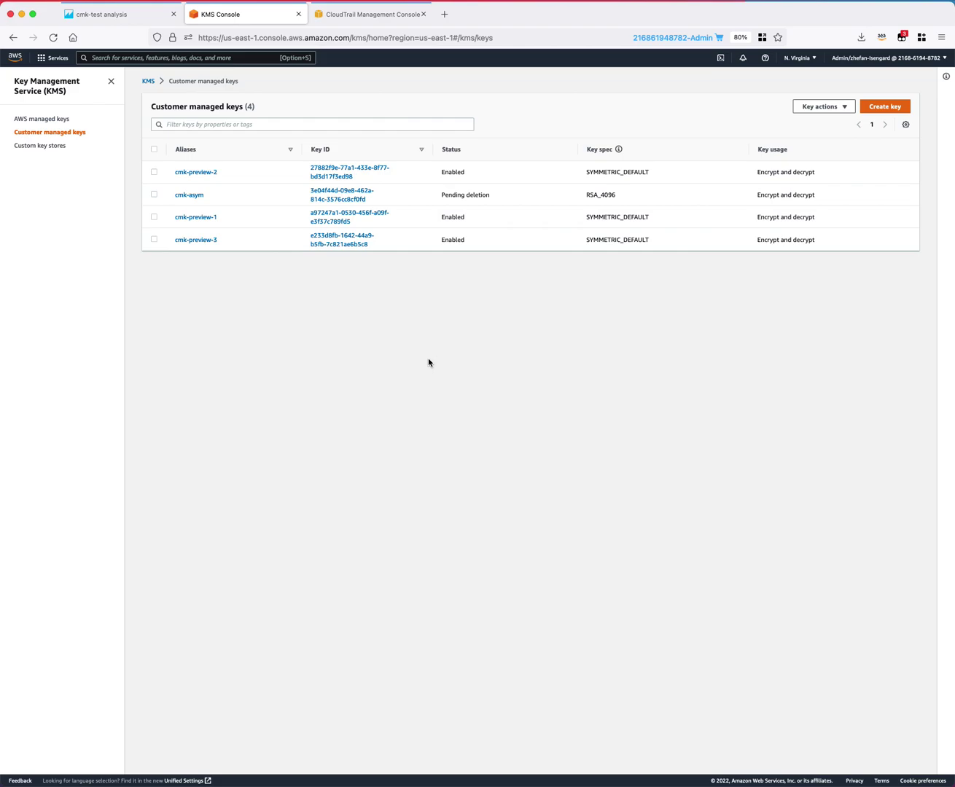
{"action": "left_click", "coordinate": [153, 217]}
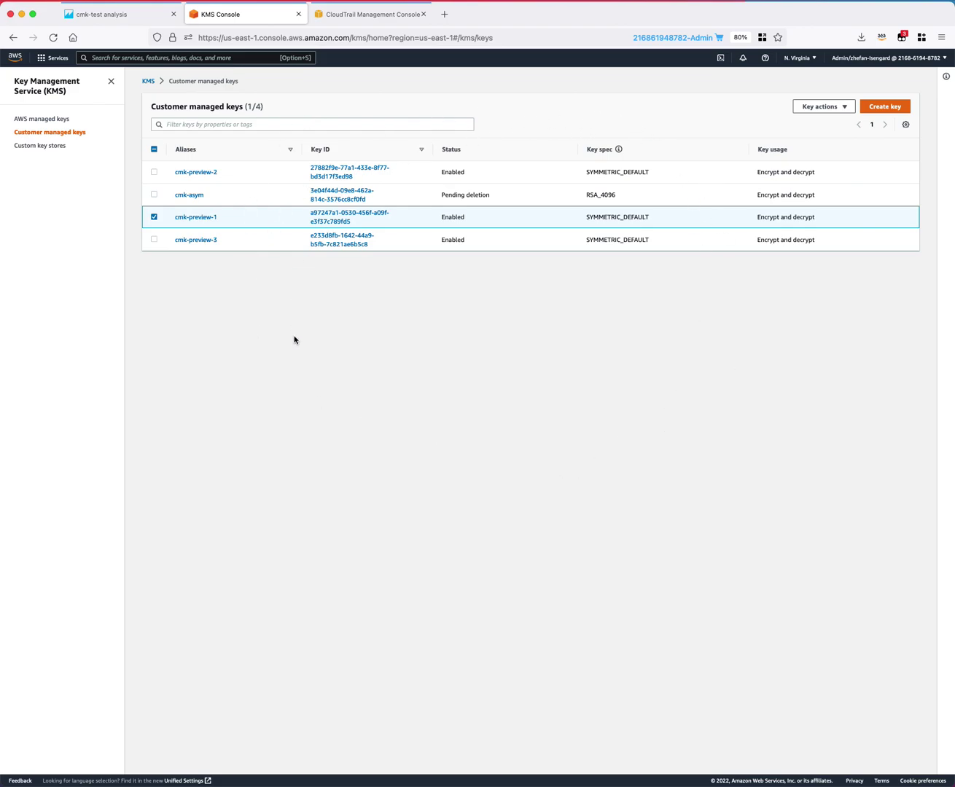
{"action": "left_click", "coordinate": [845, 107]}
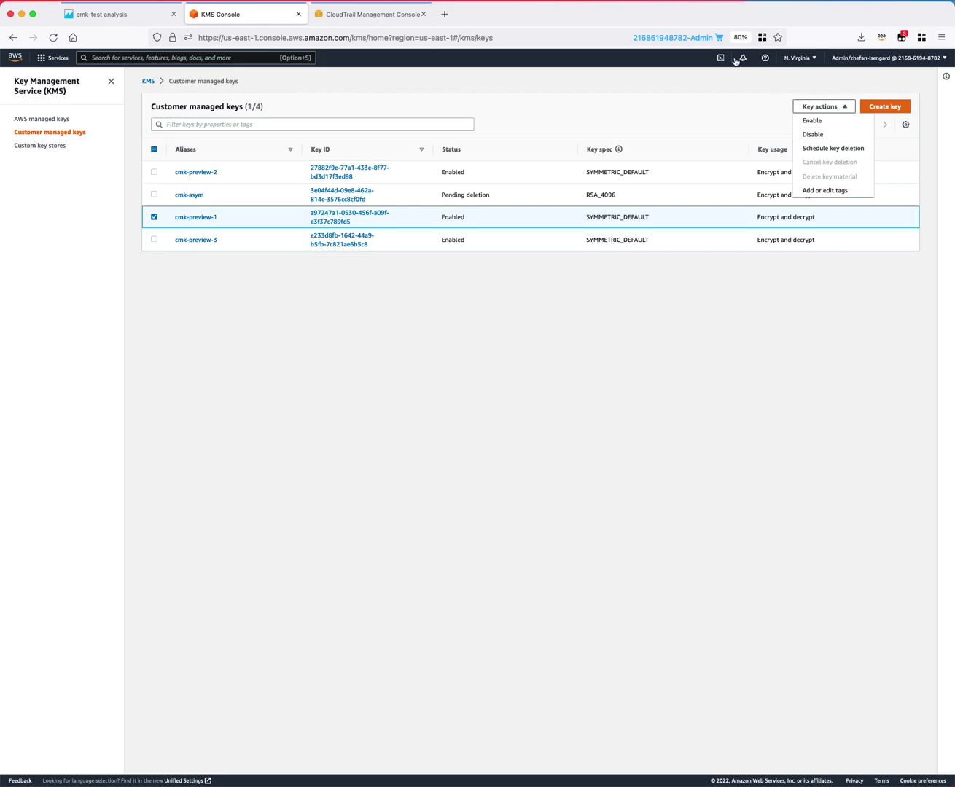
Step: Return to the cmk-test analysis in QuickSight and remove the hospital_name and phone_number fields from the table visual
{"action": "left_click", "coordinate": [156, 15]}
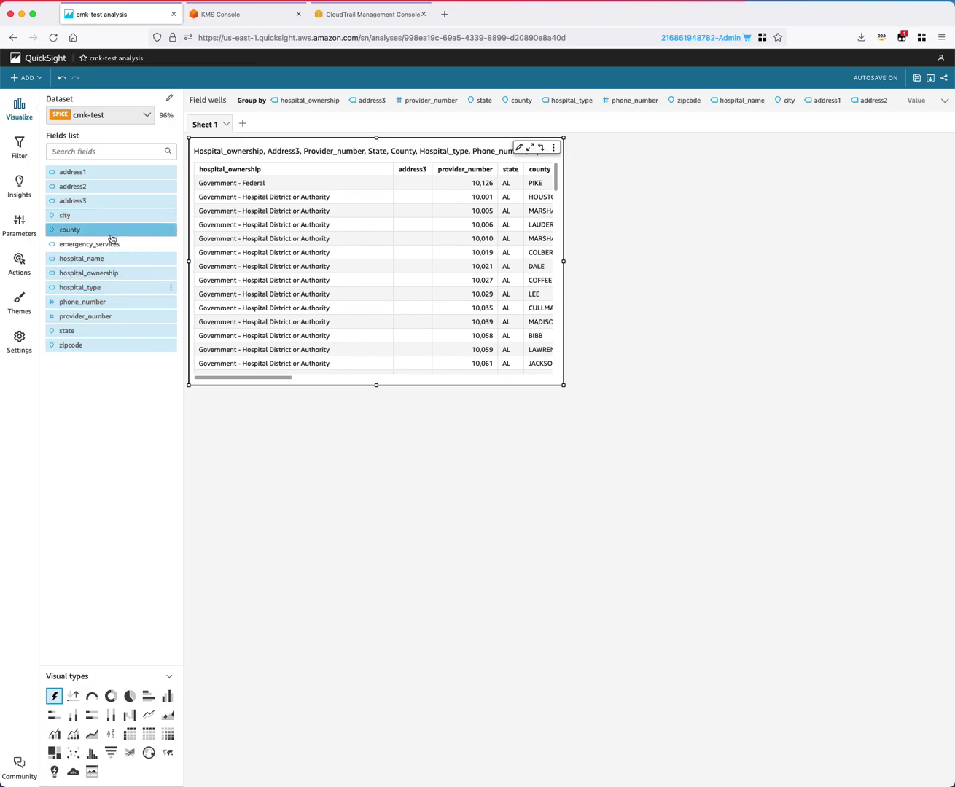
{"action": "left_click", "coordinate": [160, 259]}
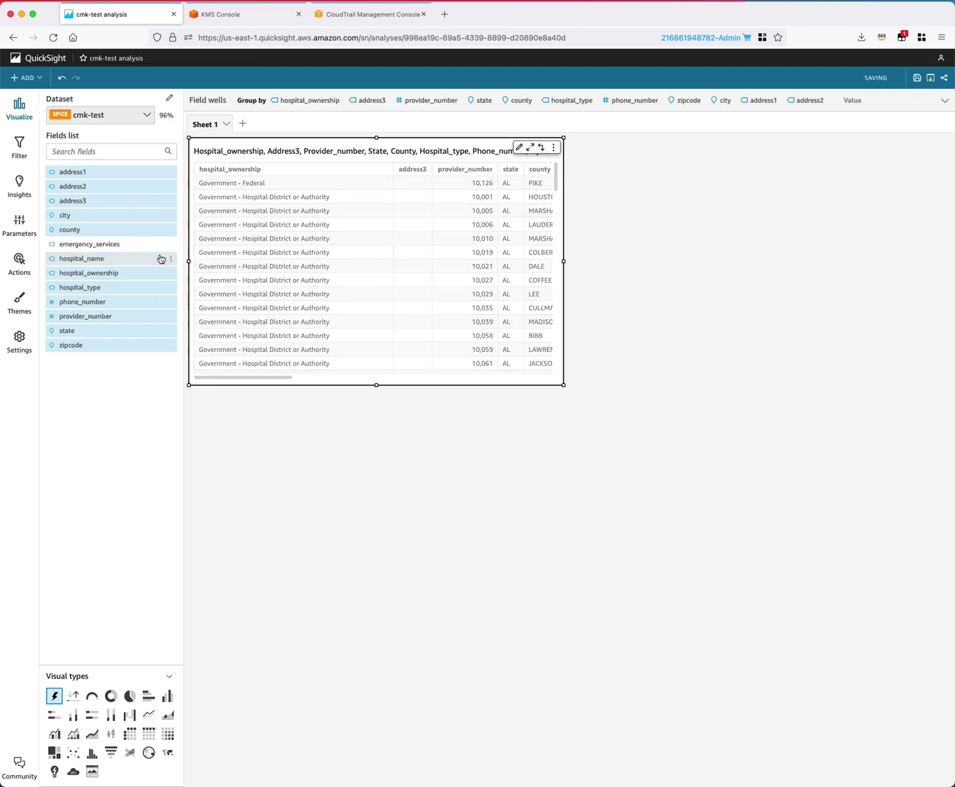
{"action": "left_click", "coordinate": [148, 300]}
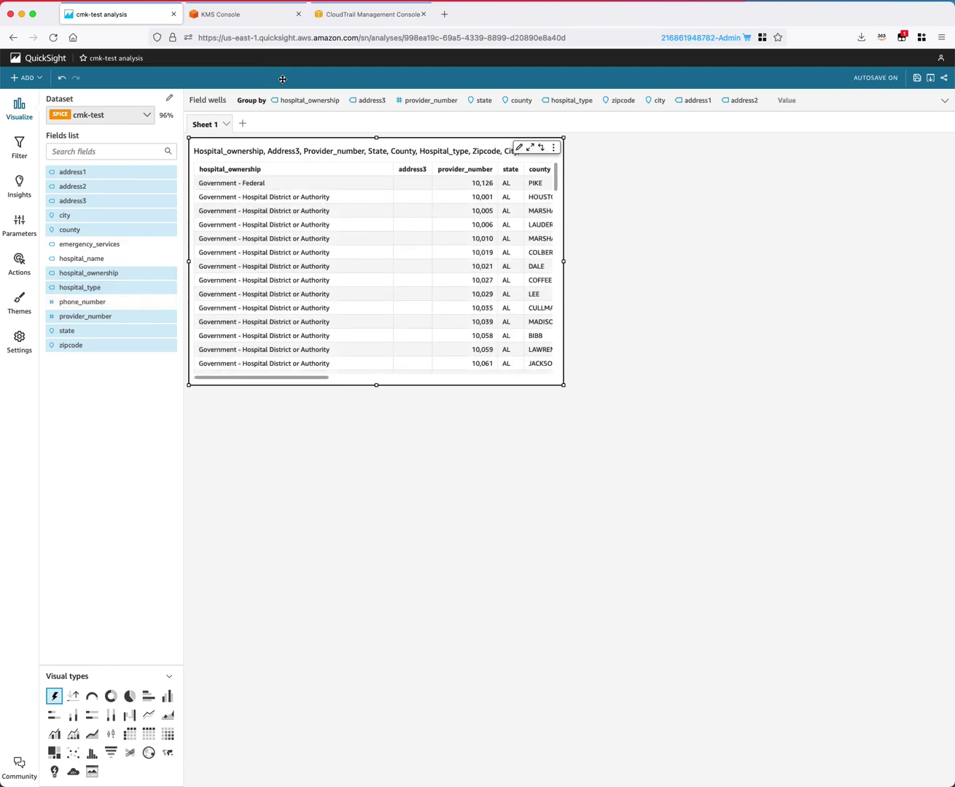
Step: Switch to CloudTrail, filter the event history by event source kms.amazonaws.com, and look through the KMS events
{"action": "left_click", "coordinate": [362, 17]}
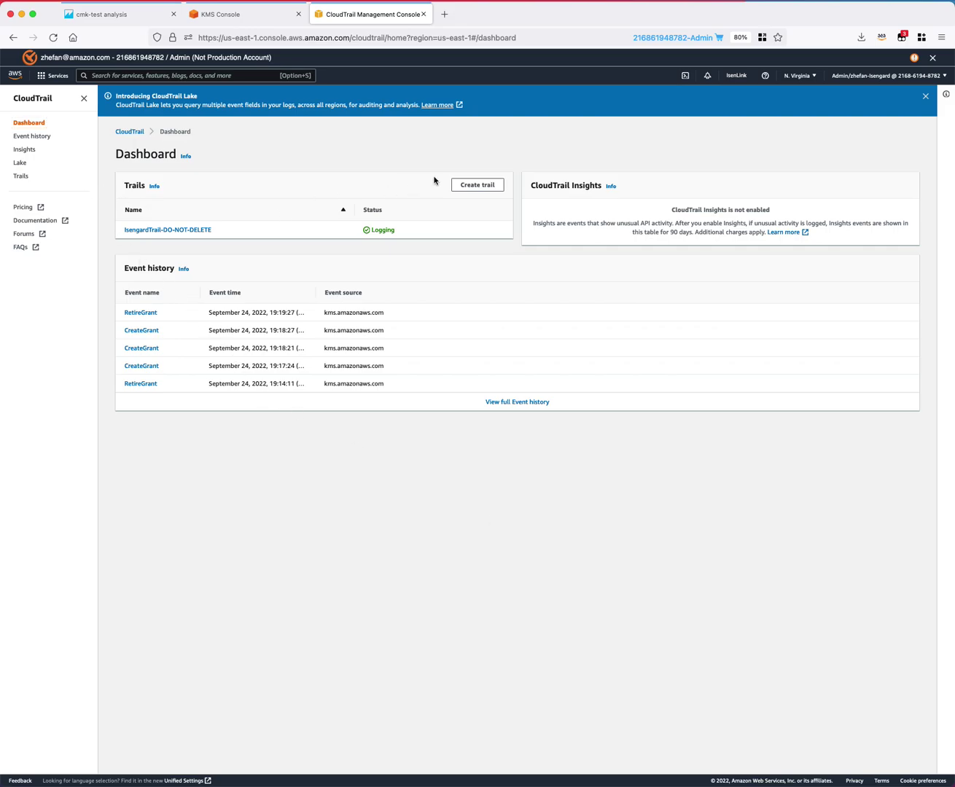
{"action": "left_click", "coordinate": [41, 141]}
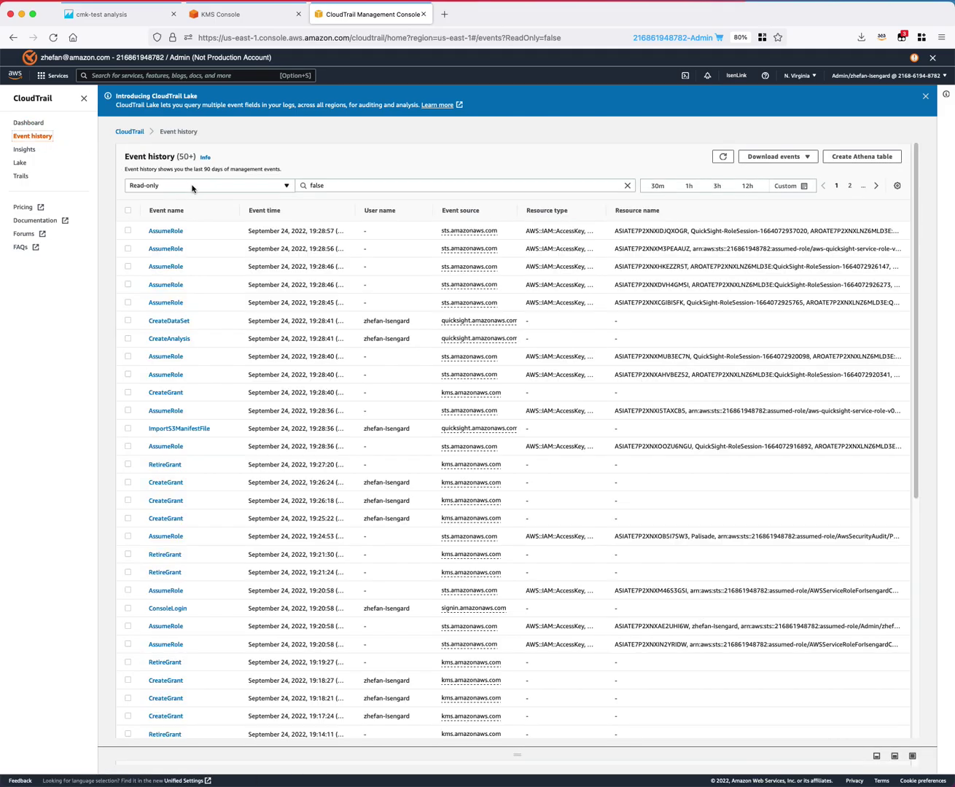
{"action": "left_click", "coordinate": [194, 189]}
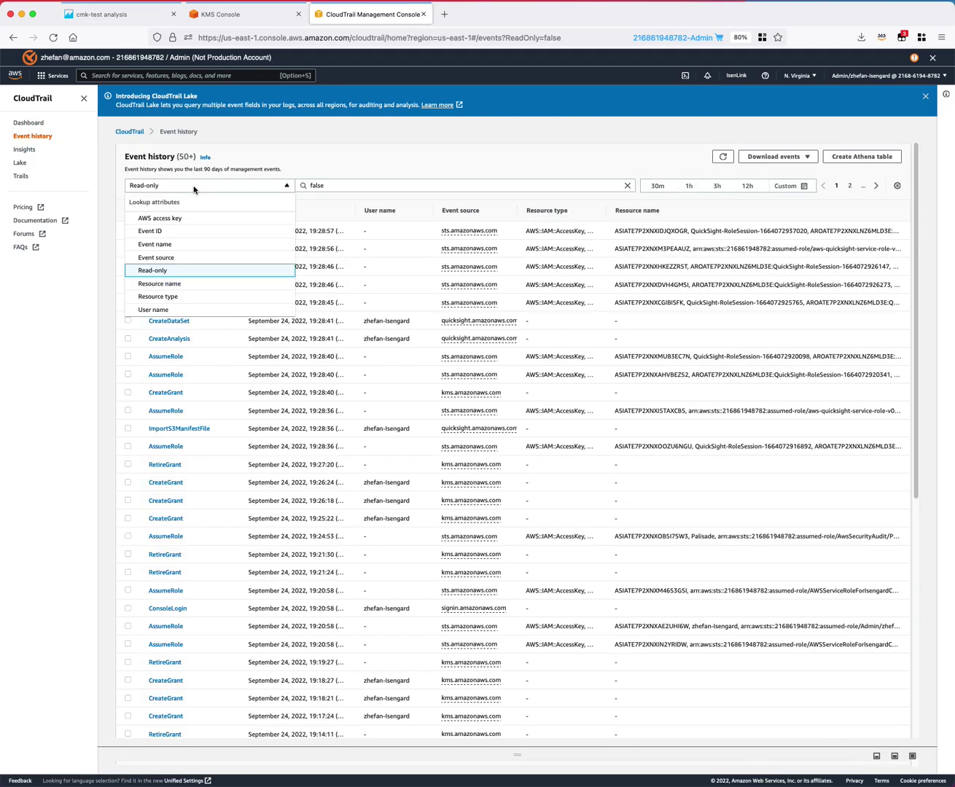
{"action": "left_click", "coordinate": [192, 260]}
{"action": "left_click", "coordinate": [375, 186]}
{"action": "type", "text": "kms"}
{"action": "left_click", "coordinate": [369, 219]}
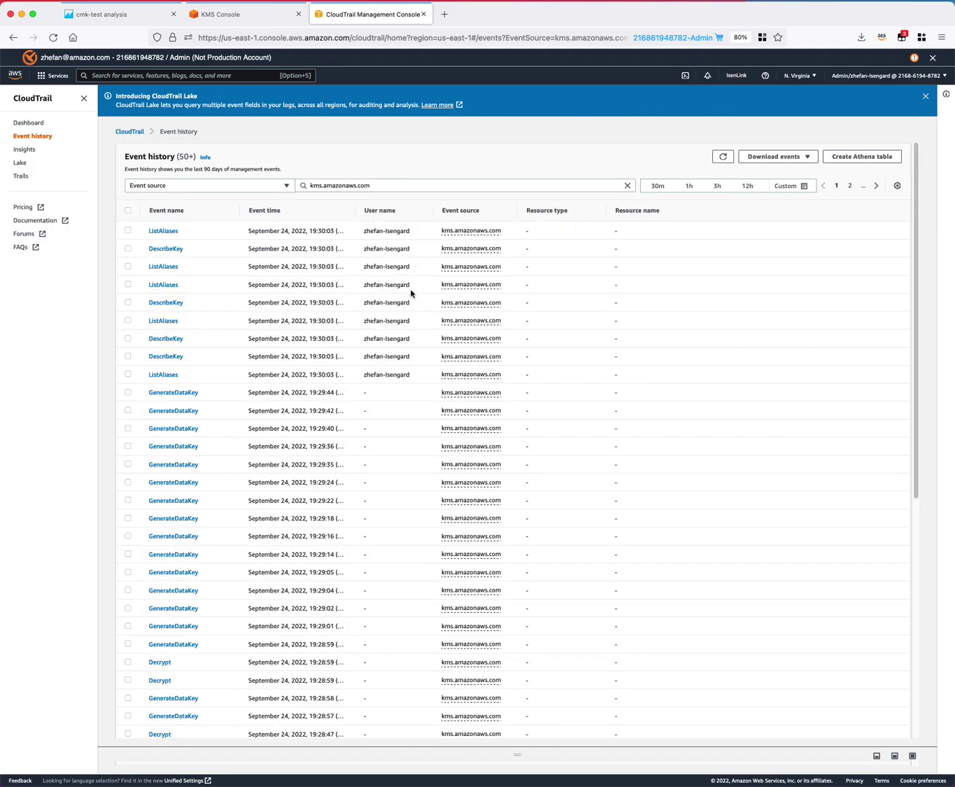
{"action": "scroll", "coordinate": [420, 329], "scroll_direction": "down", "scroll_amount": 1}
{"action": "scroll", "coordinate": [420, 330], "scroll_direction": "down", "scroll_amount": 2}
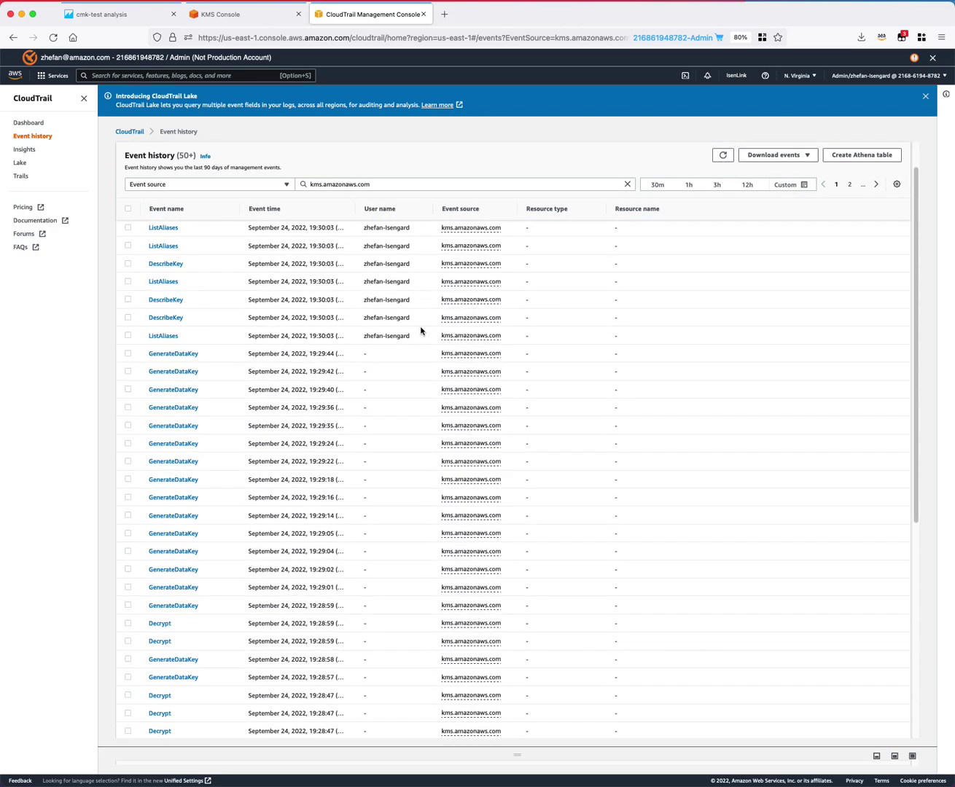
Step: Open the upper of the two Decrypt events from September 24, 2022, 19:28:59 in a separate tab and view its event record
{"action": "scroll", "coordinate": [420, 331], "scroll_direction": "down", "scroll_amount": 2}
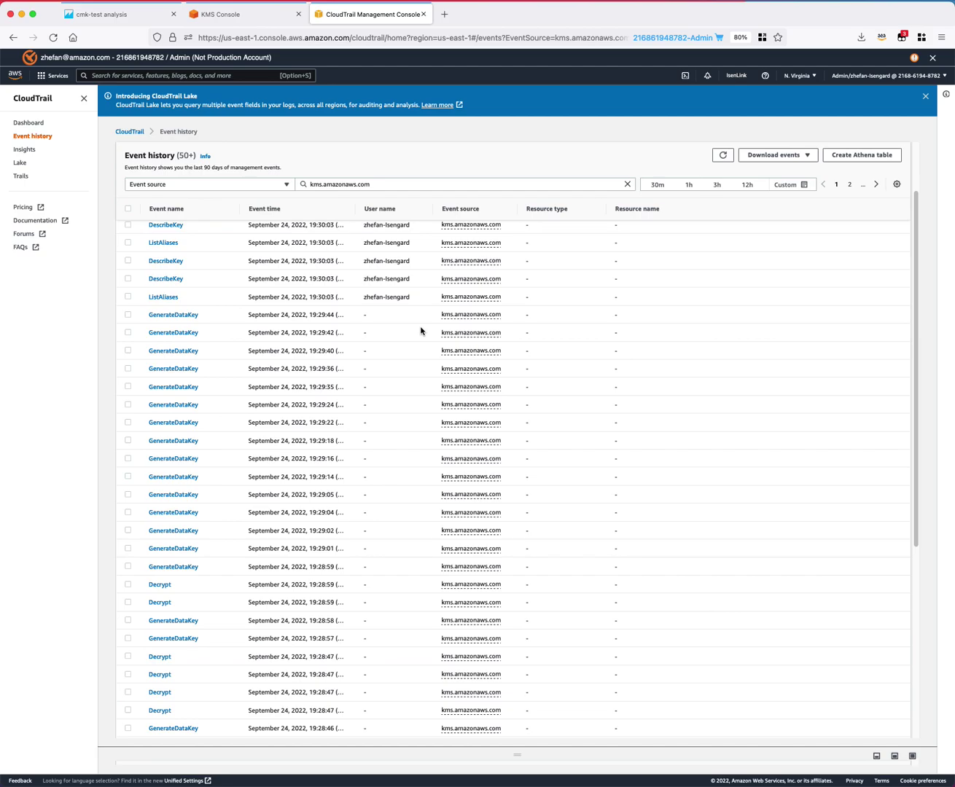
{"action": "scroll", "coordinate": [421, 331], "scroll_direction": "down", "scroll_amount": 2}
{"action": "scroll", "coordinate": [419, 331], "scroll_direction": "down", "scroll_amount": 6}
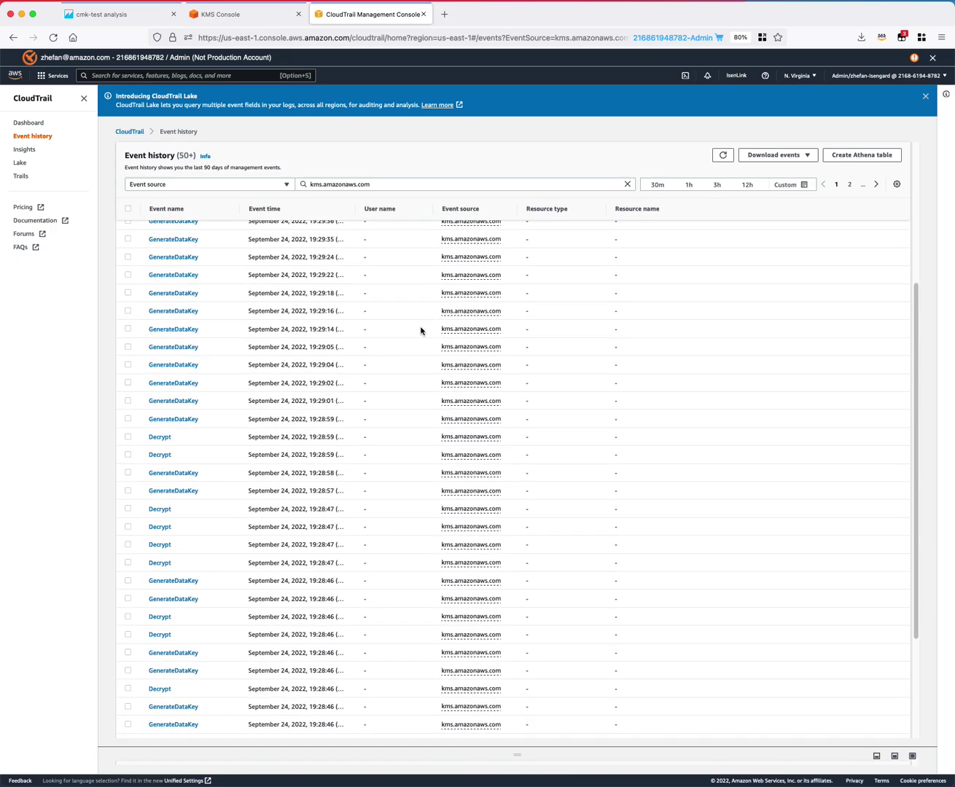
{"action": "scroll", "coordinate": [420, 330], "scroll_direction": "up", "scroll_amount": 1}
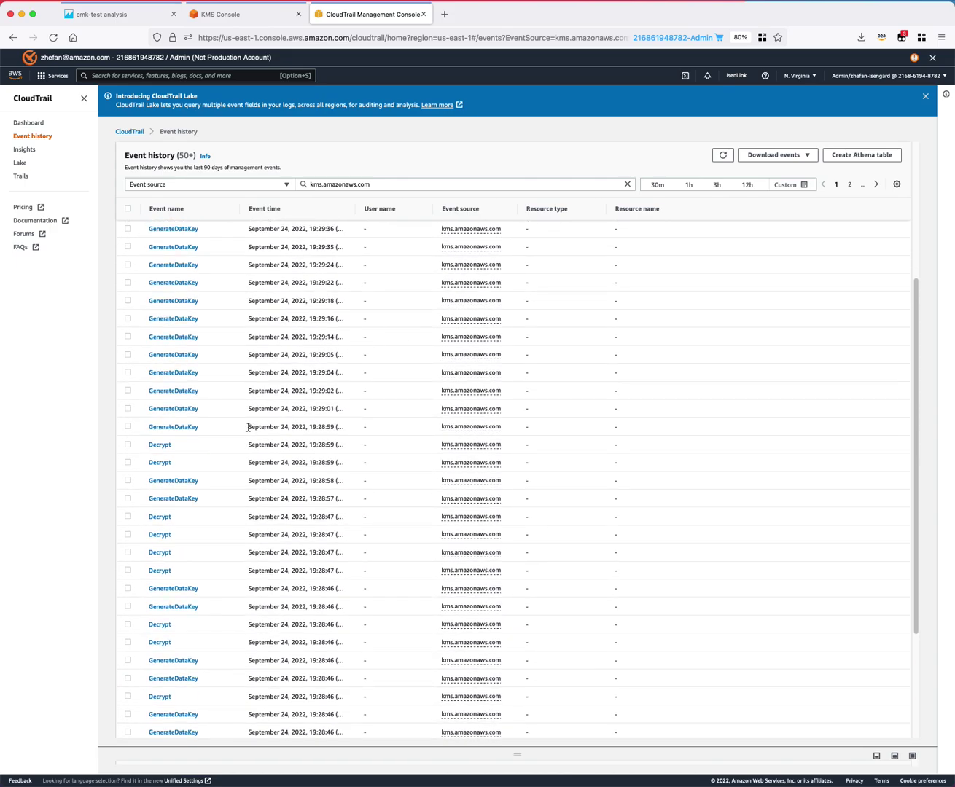
{"action": "left_click", "coordinate": [160, 446], "text": "super"}
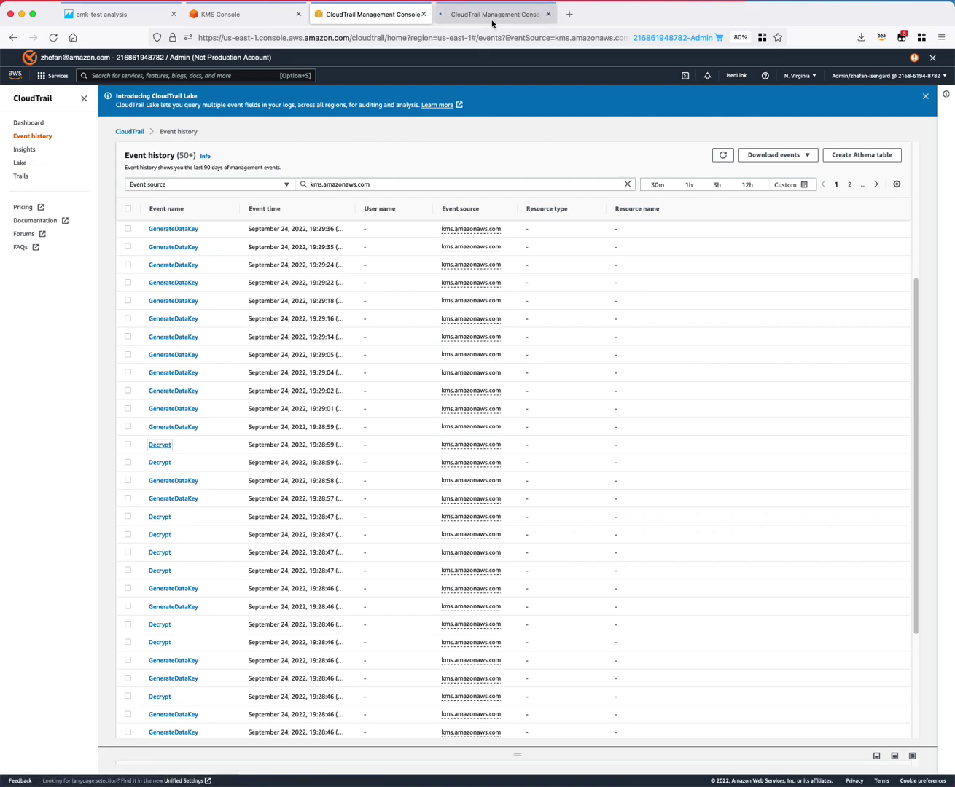
{"action": "left_click", "coordinate": [493, 21]}
{"action": "scroll", "coordinate": [431, 416], "scroll_direction": "down", "scroll_amount": 1}
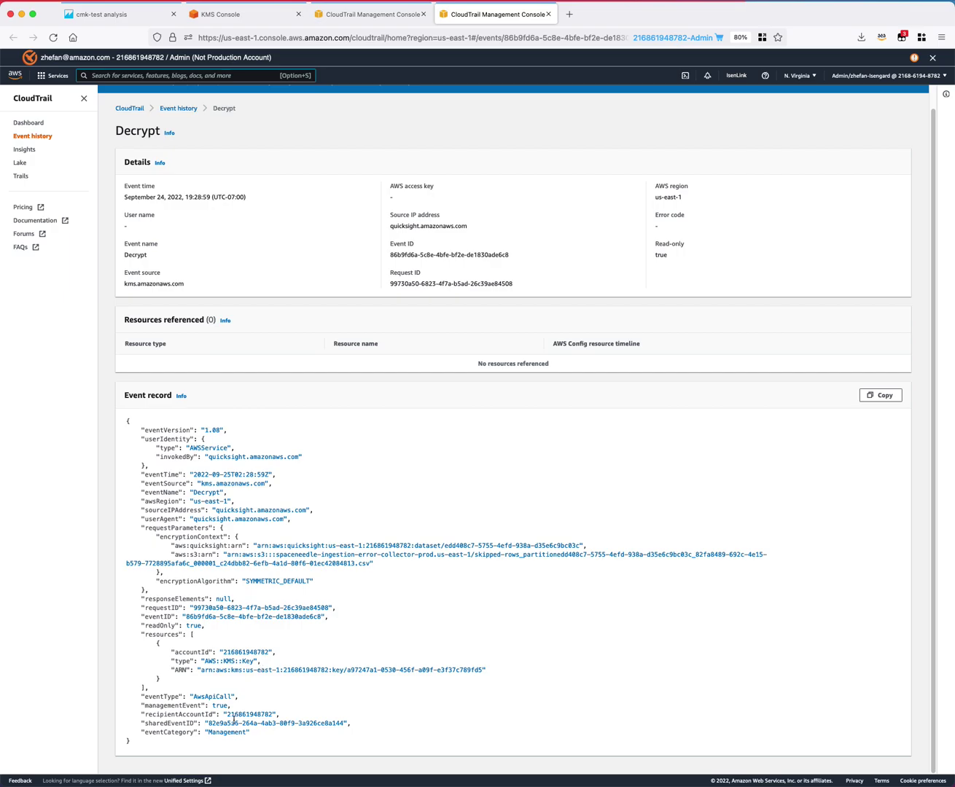
Step: Copy key ID a97247a1-0530-456f-a09f-e3f37c789fd5 from the Decrypt event's resource ARN and find it among the customer managed keys in the KMS console
{"action": "left_click_drag", "start_coordinate": [200, 669], "coordinate": [483, 677]}
{"action": "left_click", "coordinate": [484, 675]}
{"action": "left_click", "coordinate": [243, 17]}
{"action": "left_click", "coordinate": [358, 324]}
{"action": "key", "text": "ctrl+f"}
{"action": "type", "text": "a97247a1-0530-456f-a09f-e3f37c789fd5"}
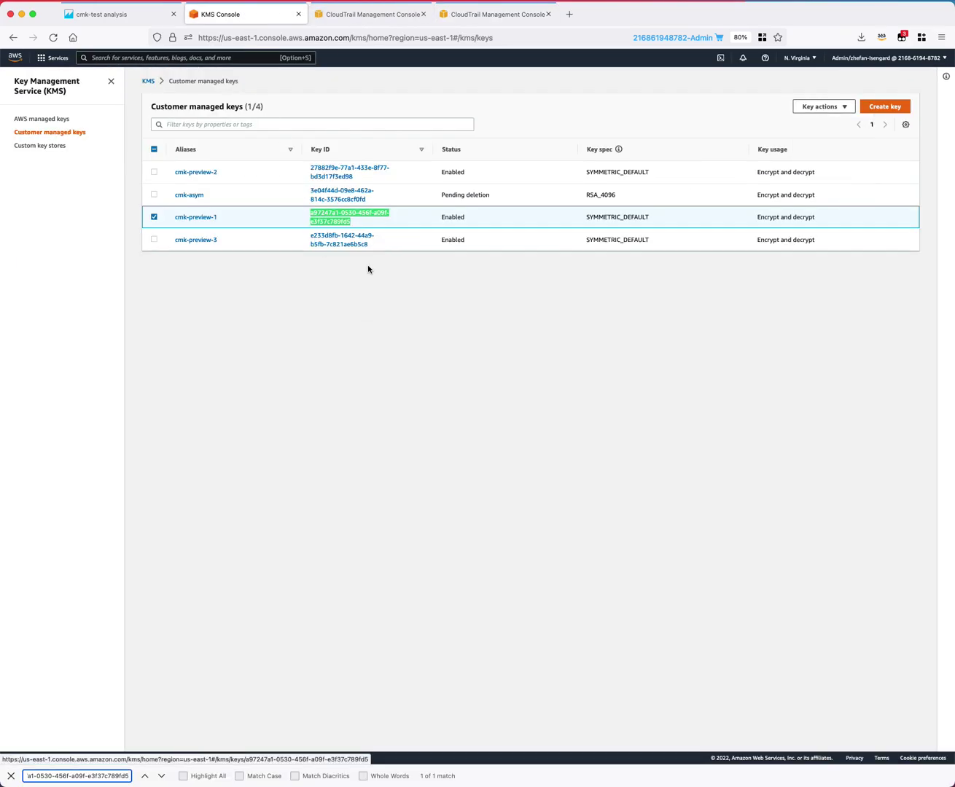
{"action": "left_click", "coordinate": [367, 228]}
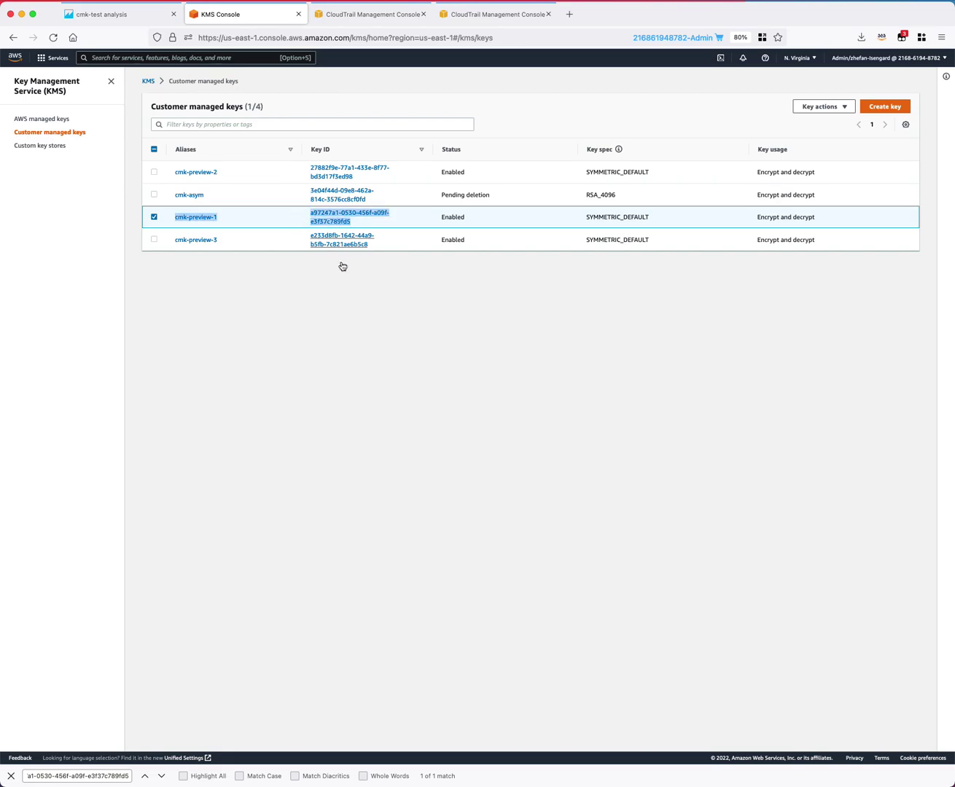
Step: Return to the Decrypt event in CloudTrail and examine the QuickSight and S3 ARNs in its encryption context
{"action": "left_click", "coordinate": [464, 22]}
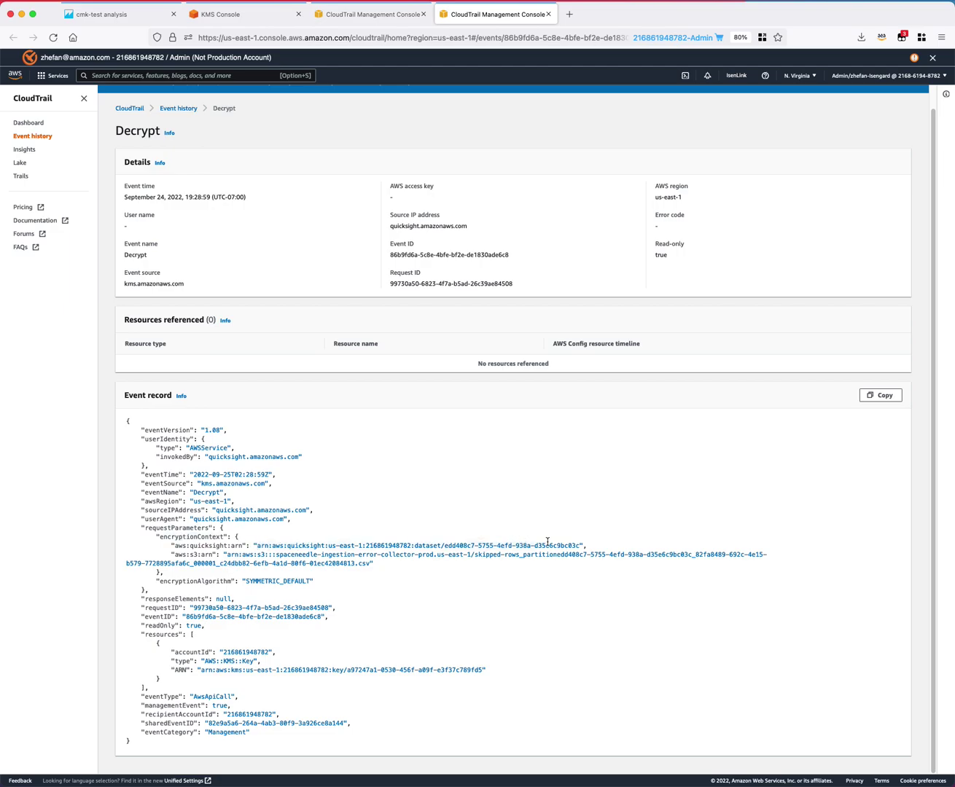
{"action": "left_click", "coordinate": [553, 595]}
{"action": "left_click", "coordinate": [385, 607]}
{"action": "left_click", "coordinate": [572, 554]}
Step: Switch to QuickSight, open the cmk-test dataset for editing from the analysis, and copy the dataset ID from the page URL
{"action": "left_click", "coordinate": [134, 22]}
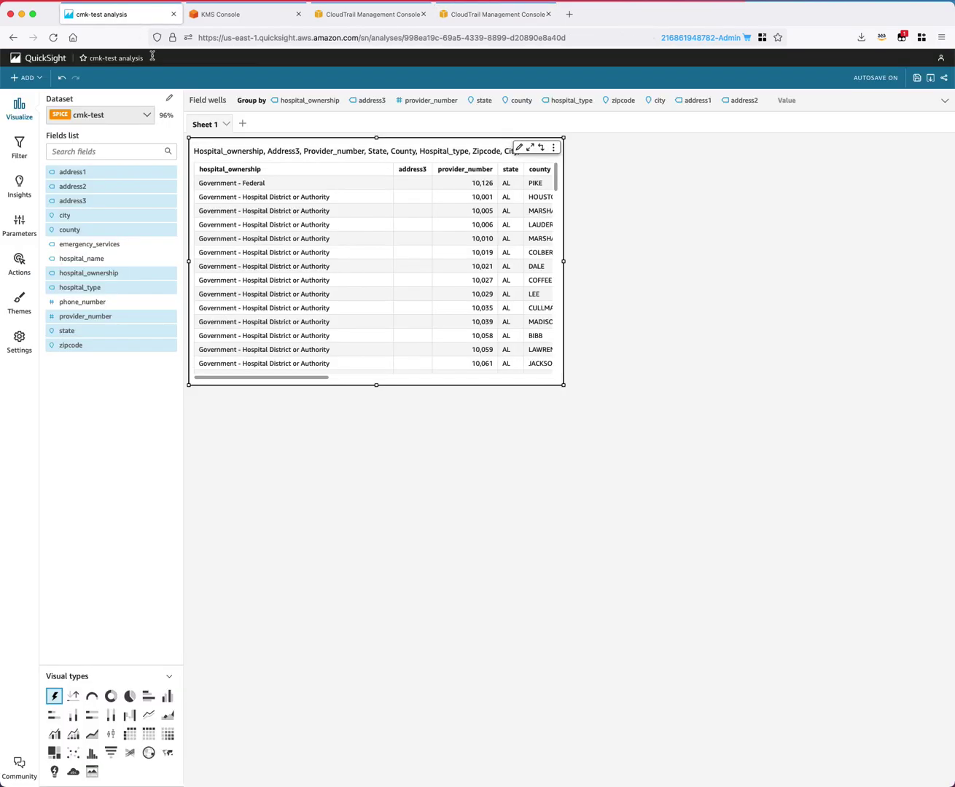
{"action": "left_click", "coordinate": [170, 101]}
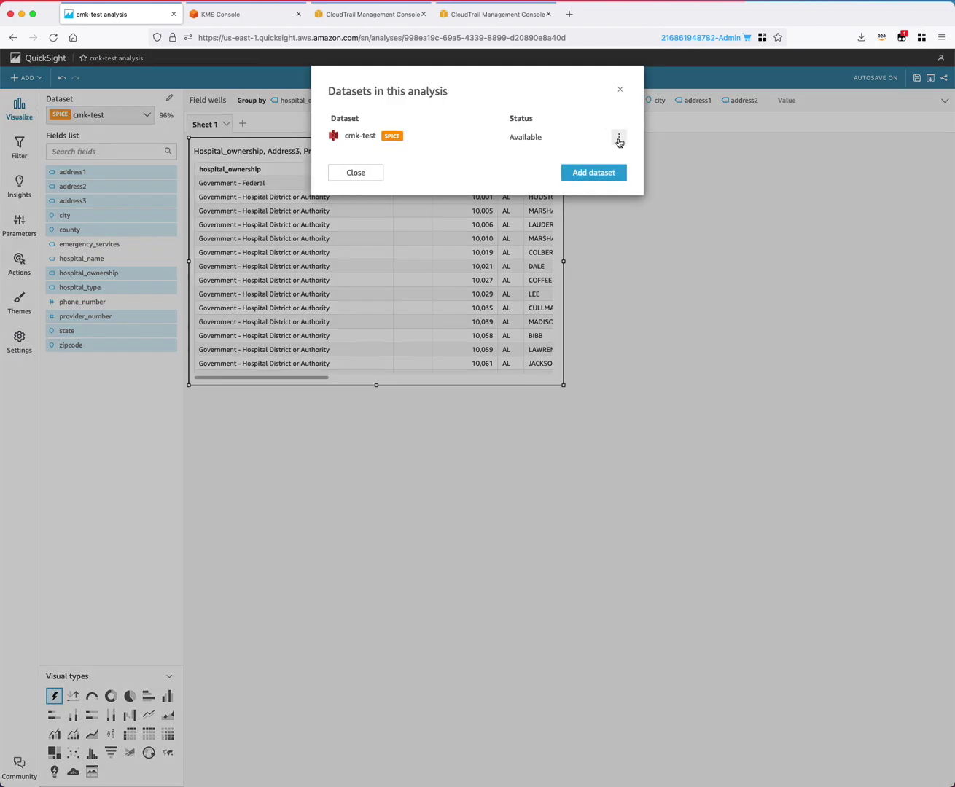
{"action": "left_click", "coordinate": [619, 138]}
{"action": "left_click", "coordinate": [622, 153]}
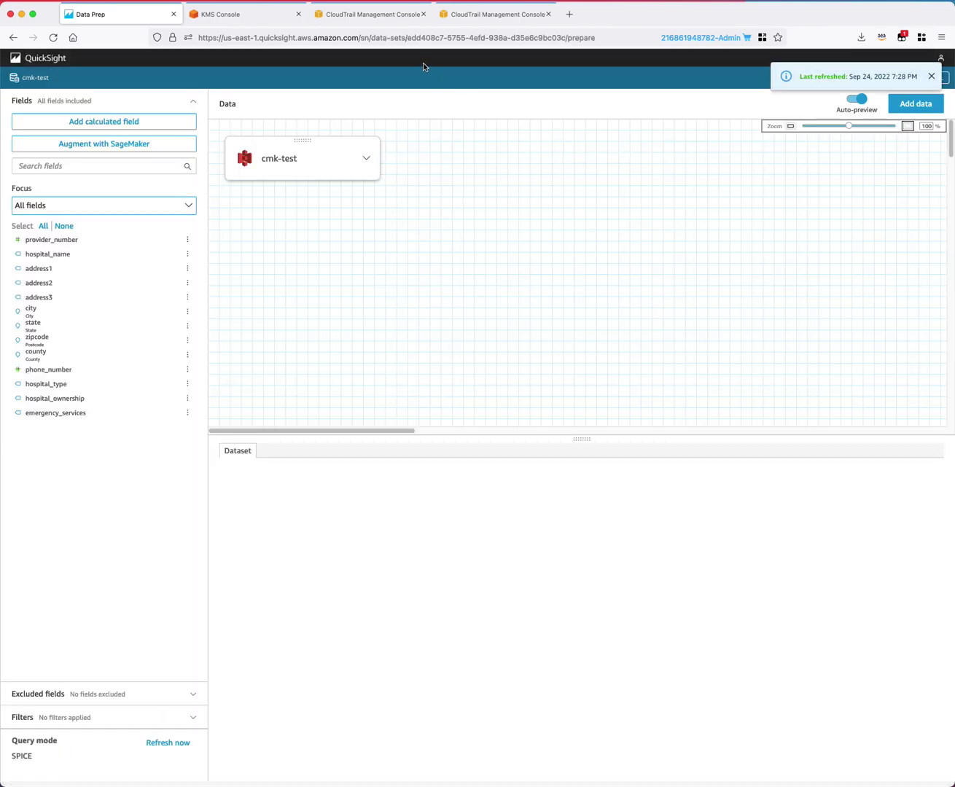
{"action": "left_click_drag", "start_coordinate": [406, 38], "coordinate": [565, 43]}
{"action": "key", "text": "super+c"}
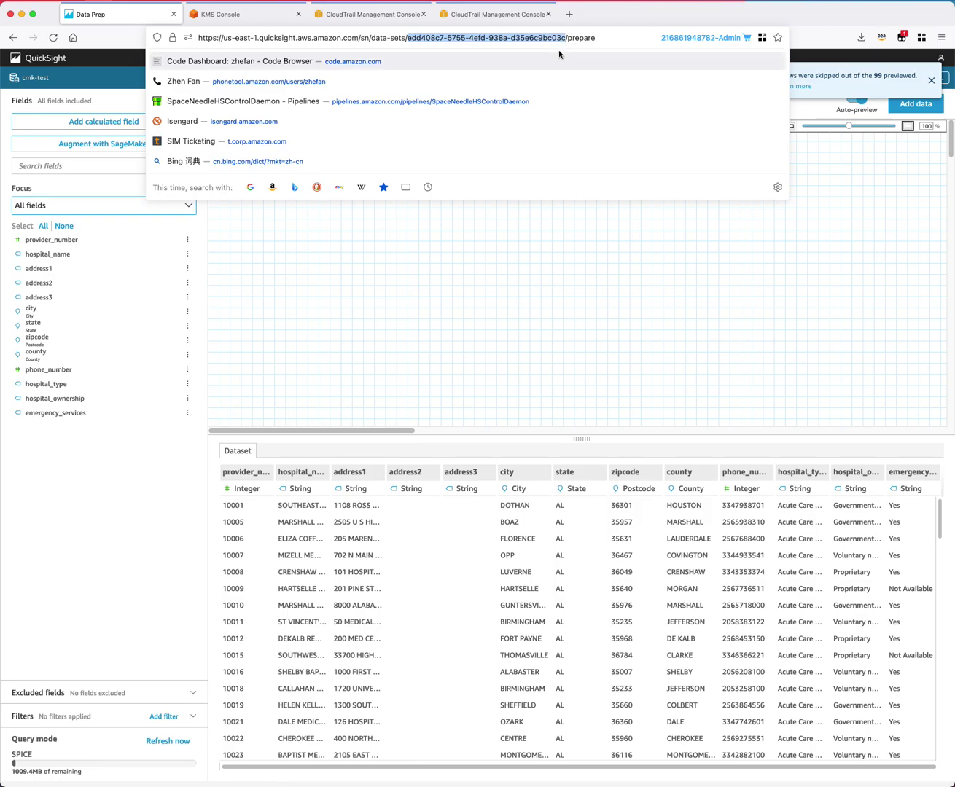
Step: Switch back to the Decrypt event in CloudTrail and search its record for the copied dataset ID edd408c7-5755-4efd-938a-d35e6c9bc03c
{"action": "left_click", "coordinate": [503, 16]}
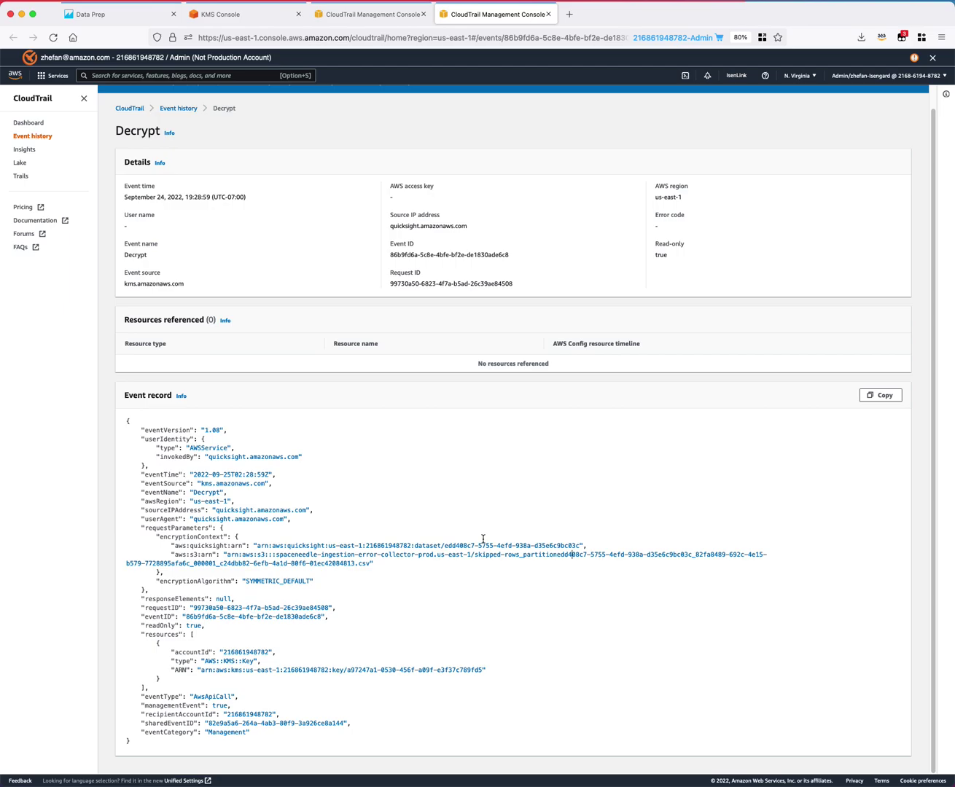
{"action": "key", "text": "super+f"}
{"action": "key", "text": "super+v"}
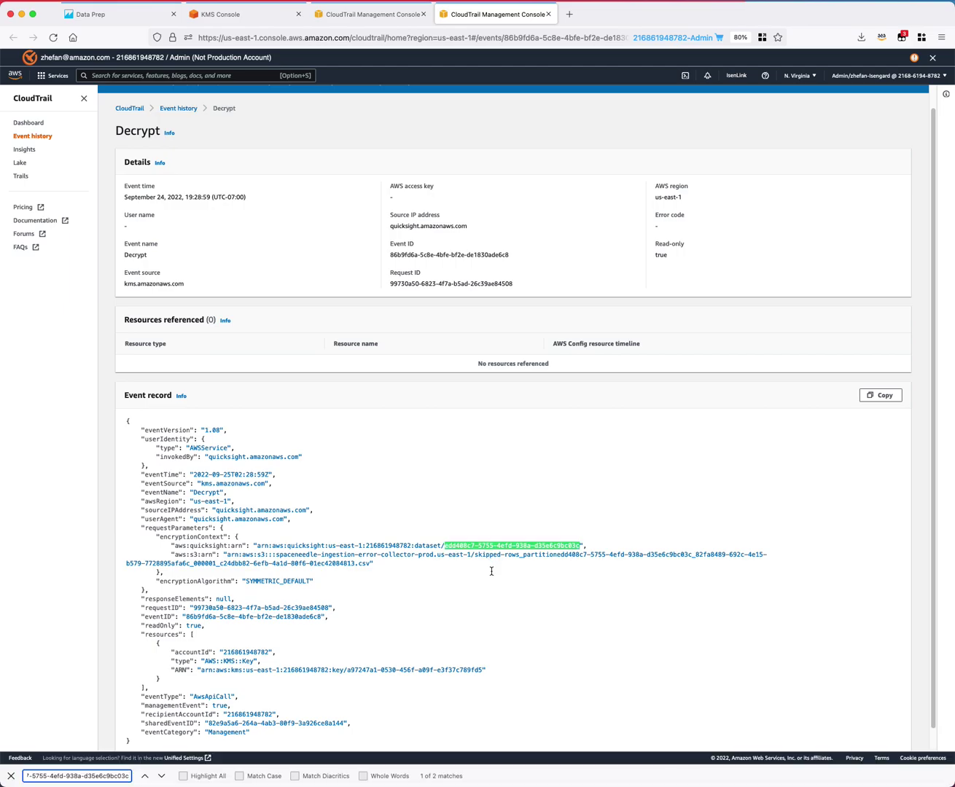
{"action": "left_click", "coordinate": [444, 545]}
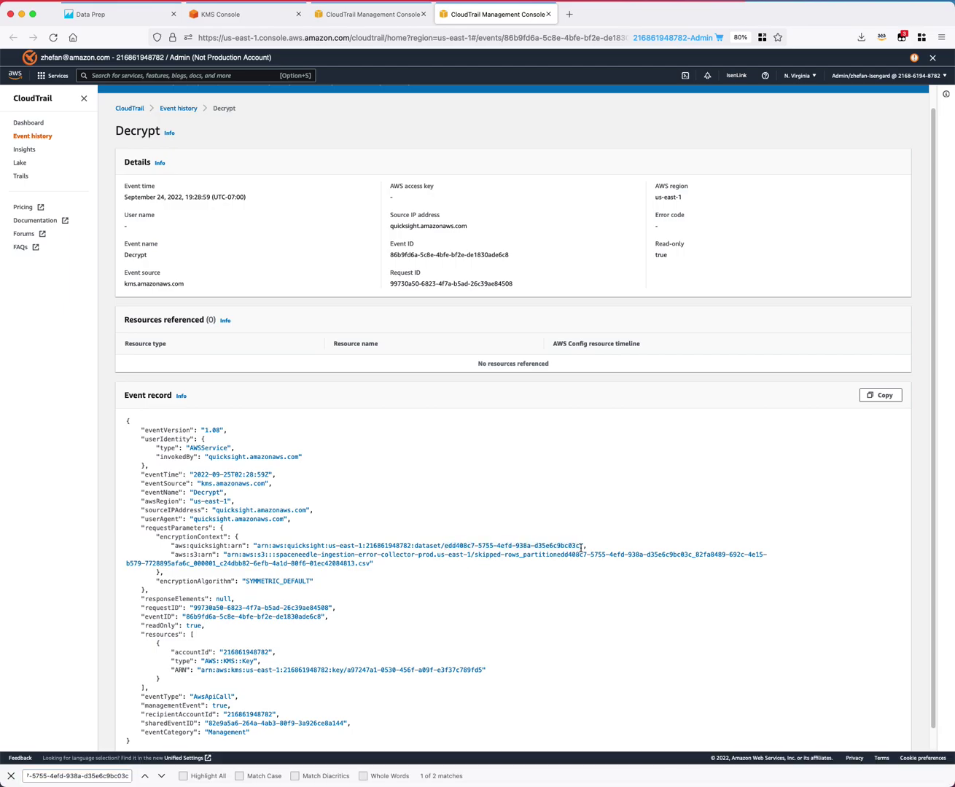
{"action": "left_click", "coordinate": [572, 600]}
Step: Examine the Decrypt event record's event time, dataset ARN and KMS key ARN to see when the key was used for which dataset
{"action": "scroll", "coordinate": [532, 580], "scroll_direction": "down", "scroll_amount": 1}
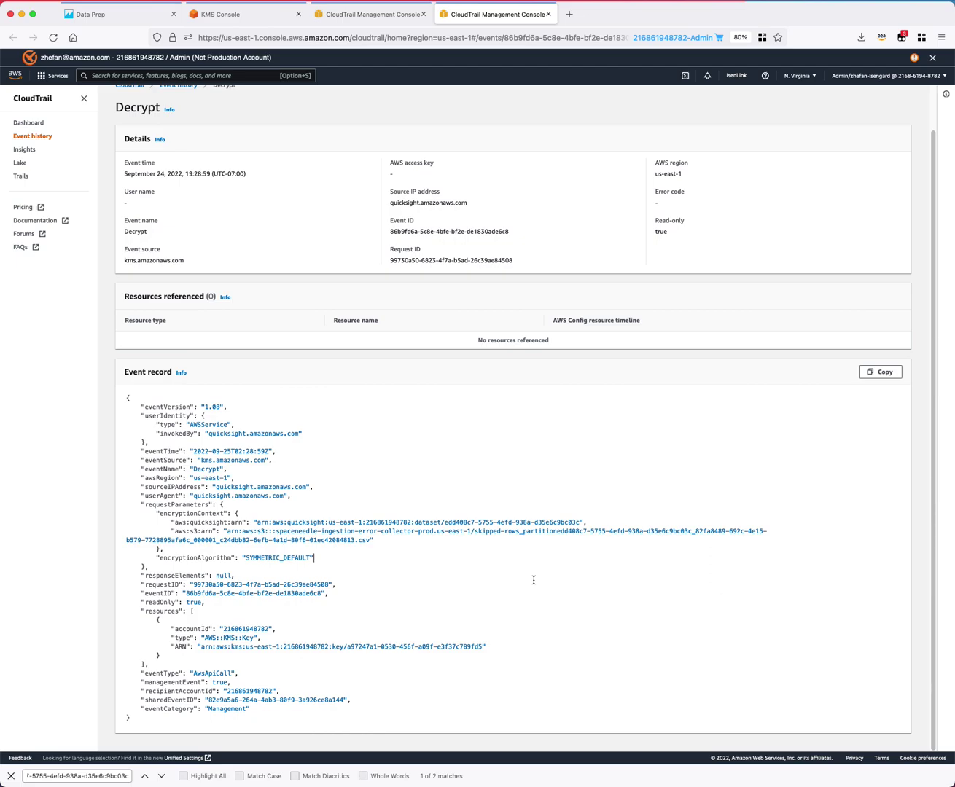
{"action": "left_click", "coordinate": [287, 458]}
{"action": "left_click", "coordinate": [550, 526]}
{"action": "left_click", "coordinate": [364, 524]}
{"action": "left_click_drag", "start_coordinate": [511, 649], "coordinate": [551, 651]}
{"action": "left_click_drag", "start_coordinate": [508, 644], "coordinate": [142, 648]}
{"action": "left_click", "coordinate": [294, 707]}
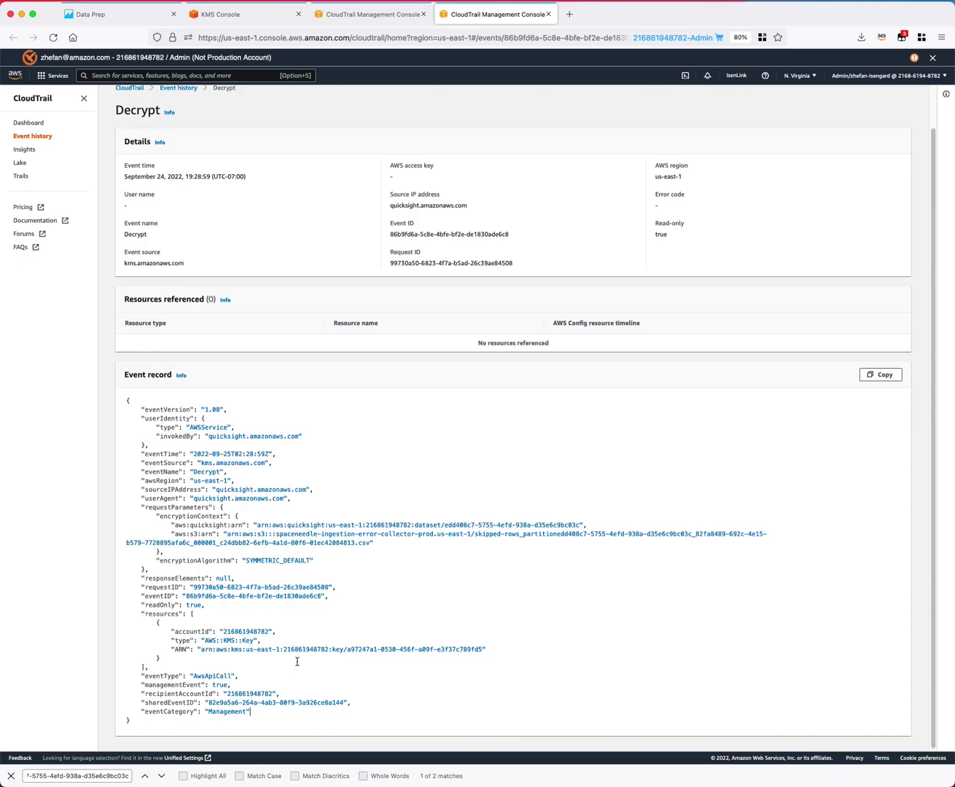
{"action": "scroll", "coordinate": [297, 660], "scroll_direction": "up", "scroll_amount": 1}
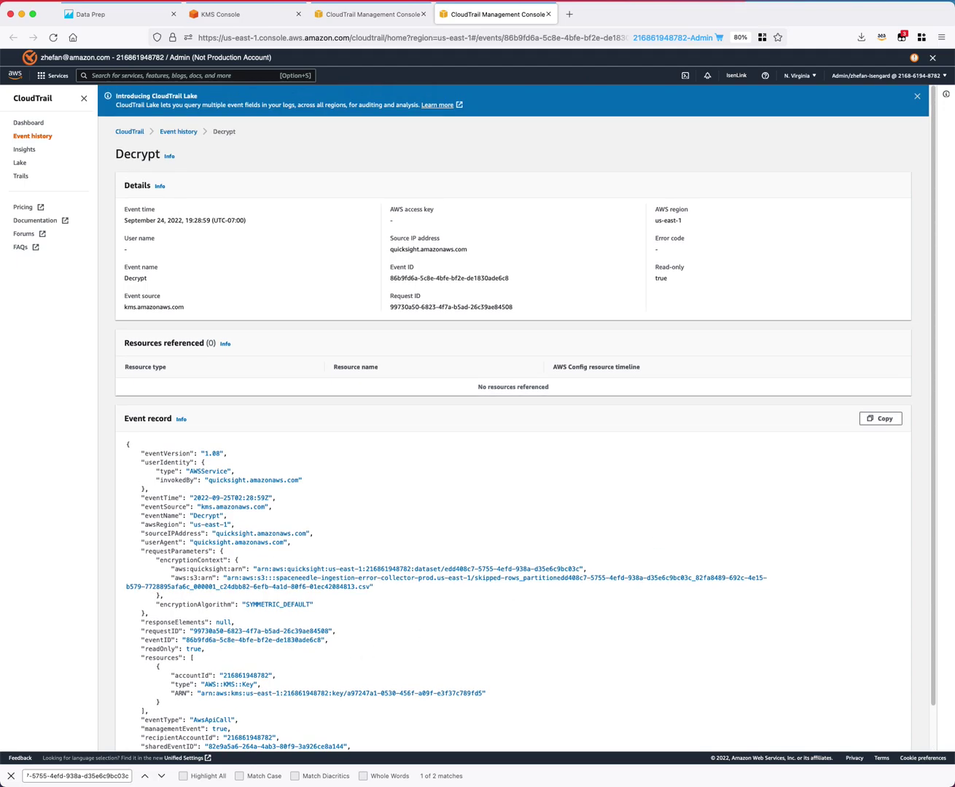